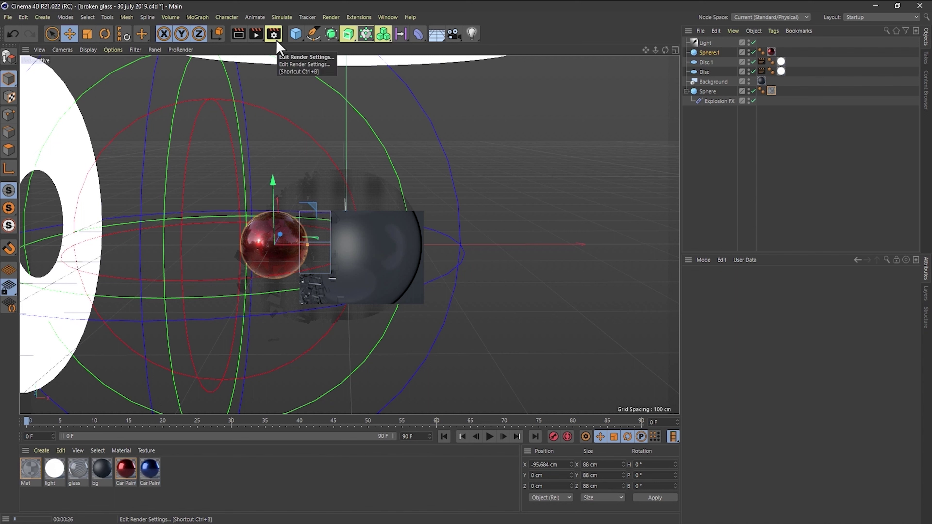
- Stop the viewport render and bring up Render Settings for the broken glass scene
left_click(362, 189)
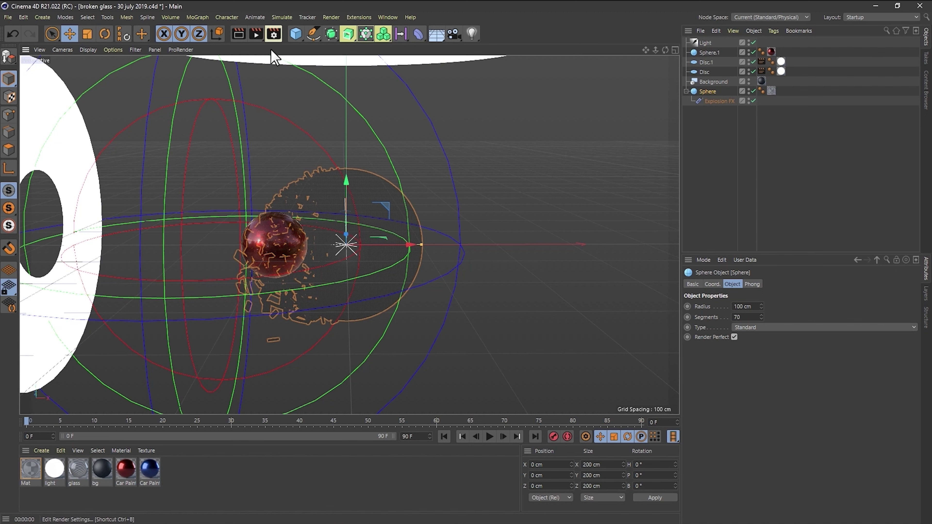
left_click(274, 34)
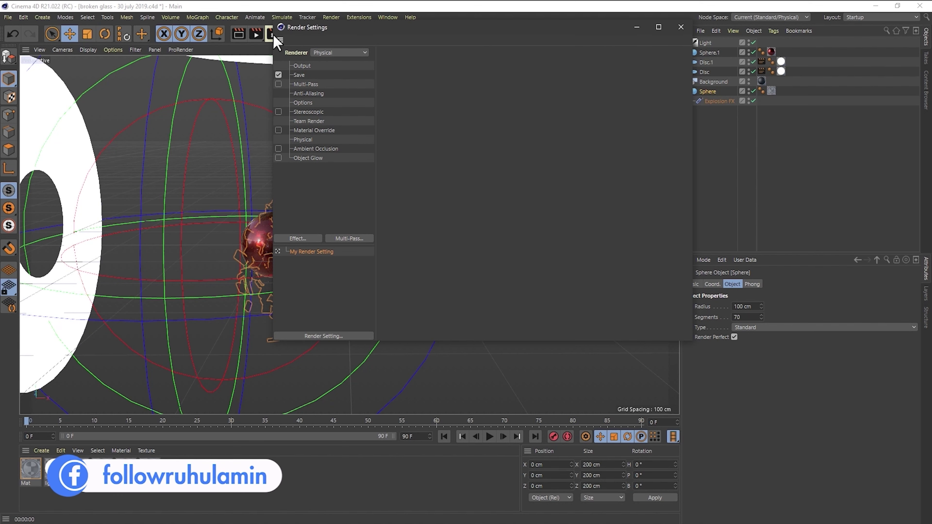
- Reposition the Render Settings window and change the renderer from Physical to Standard
left_click(273, 34)
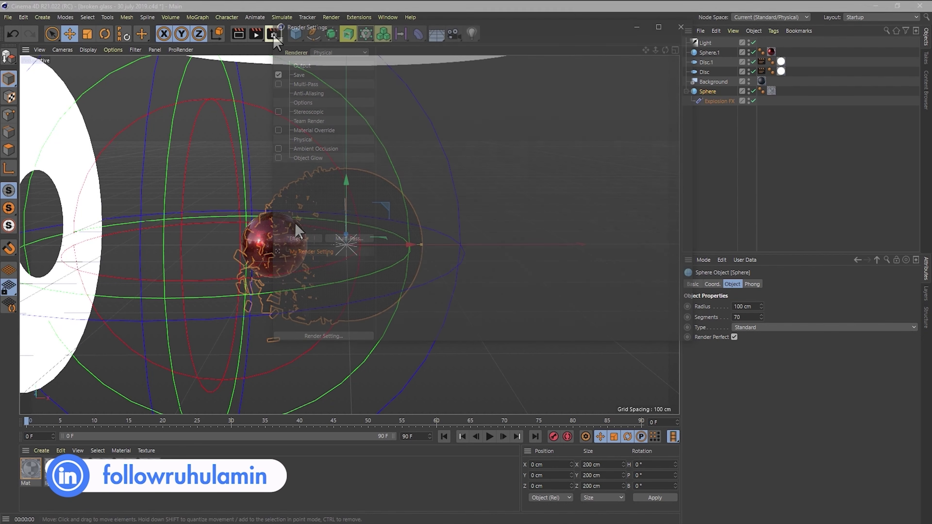
left_click_drag(391, 29, 357, 61)
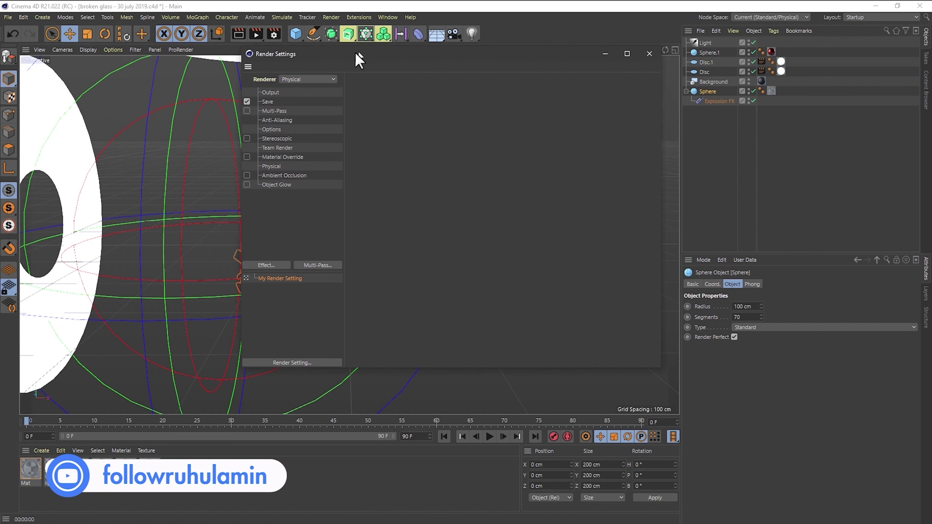
left_click(290, 82)
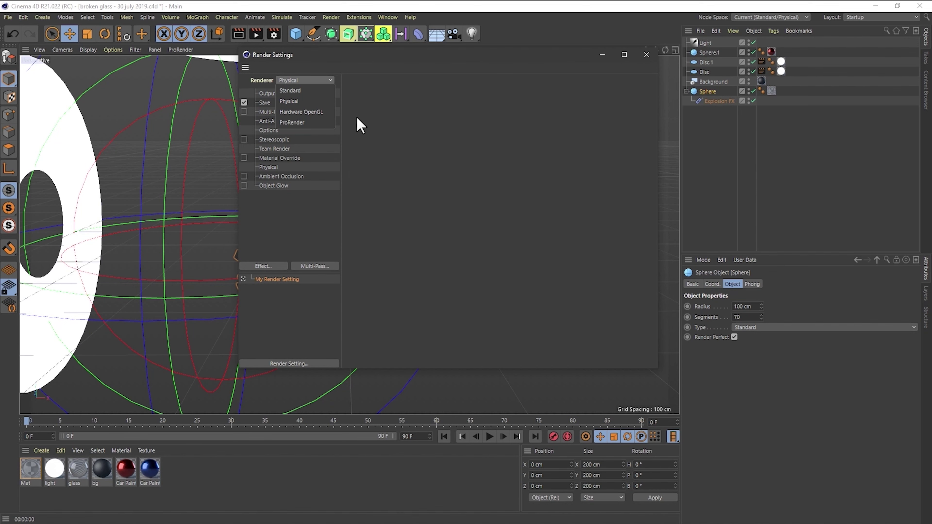
left_click(300, 91)
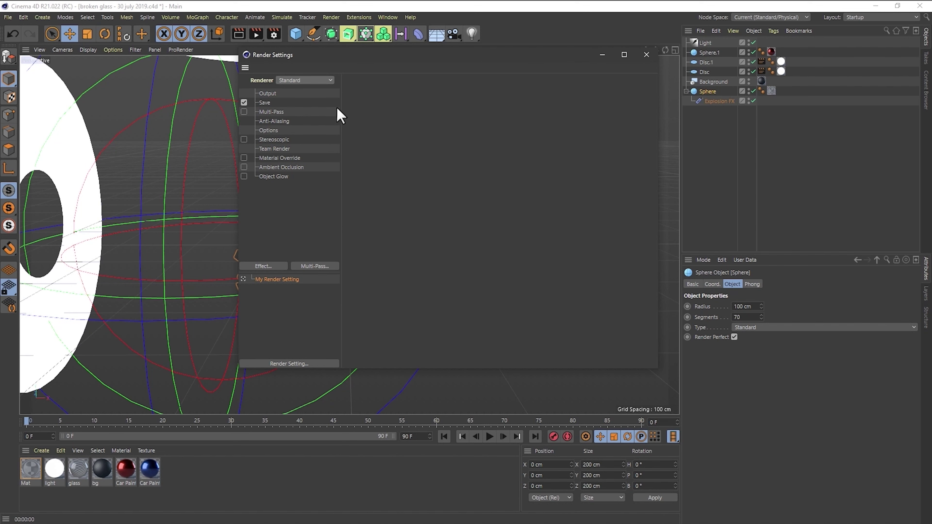
- Set the renderer back to Physical after browsing Hardware OpenGL and ProRender without switching
left_click(303, 81)
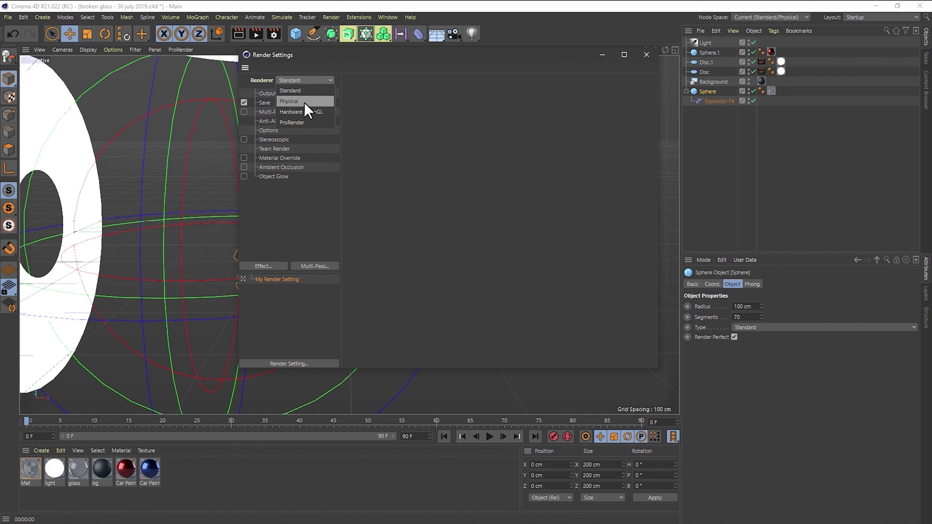
left_click(304, 102)
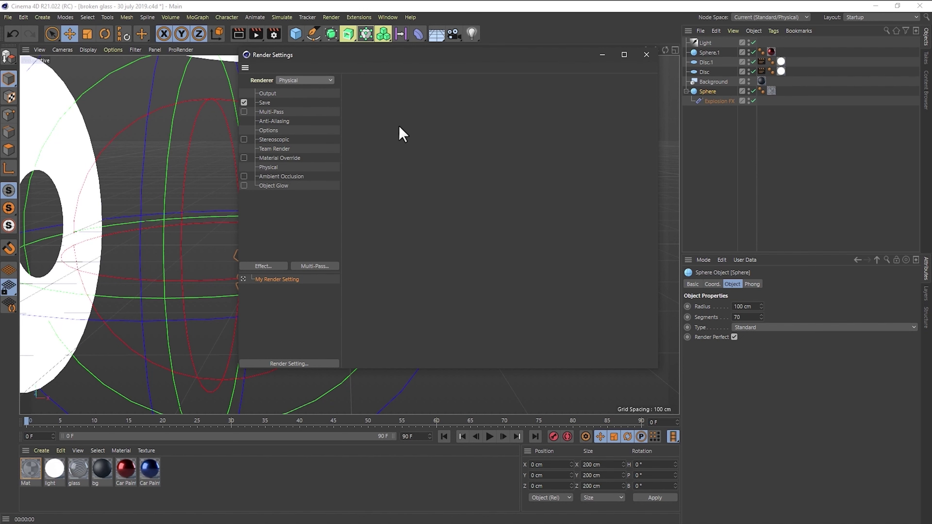
left_click(315, 80)
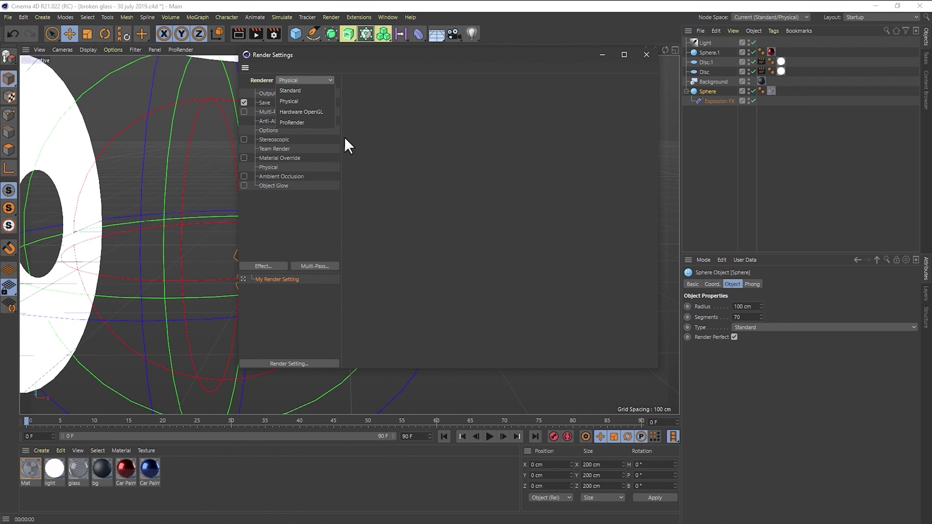
left_click(404, 141)
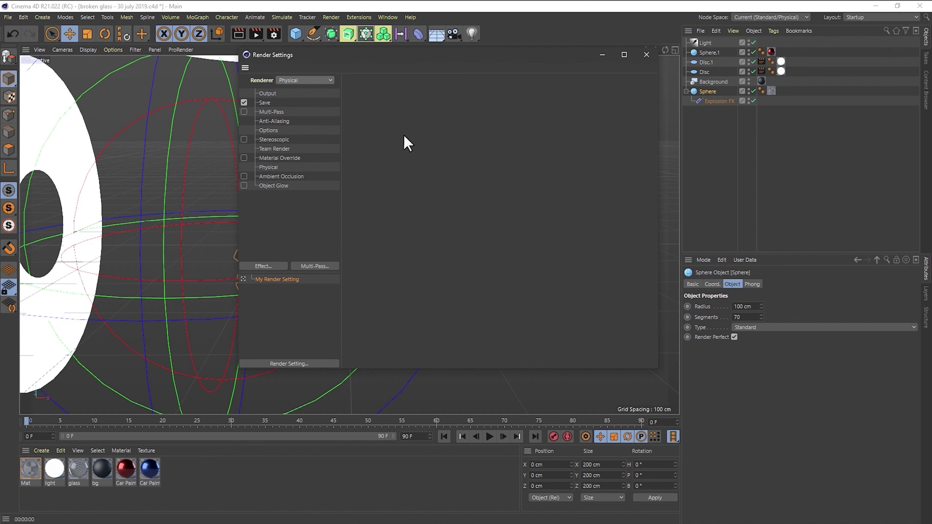
left_click(292, 80)
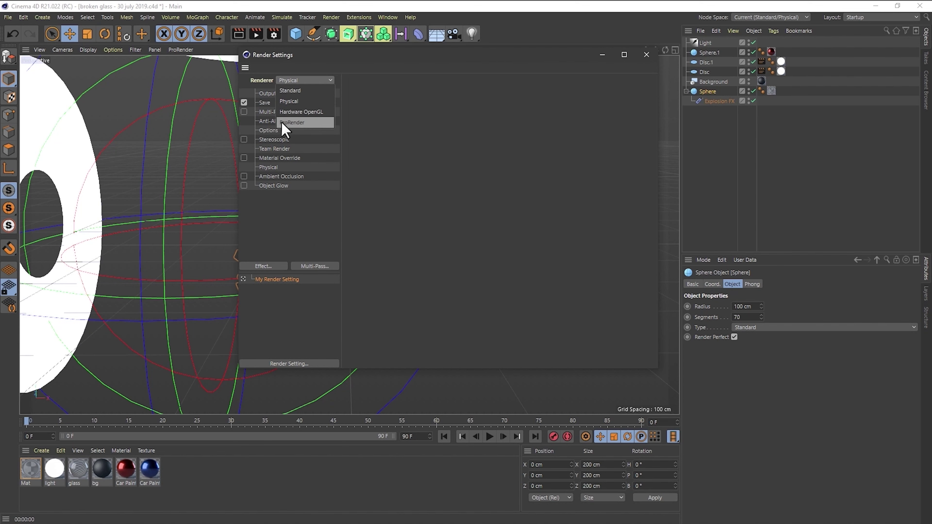
left_click(418, 137)
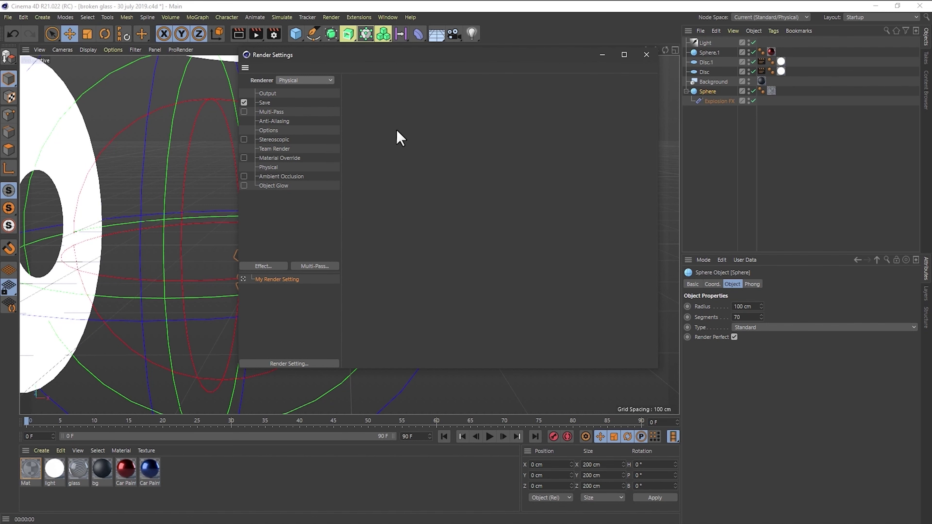
left_click(292, 81)
left_click(295, 104)
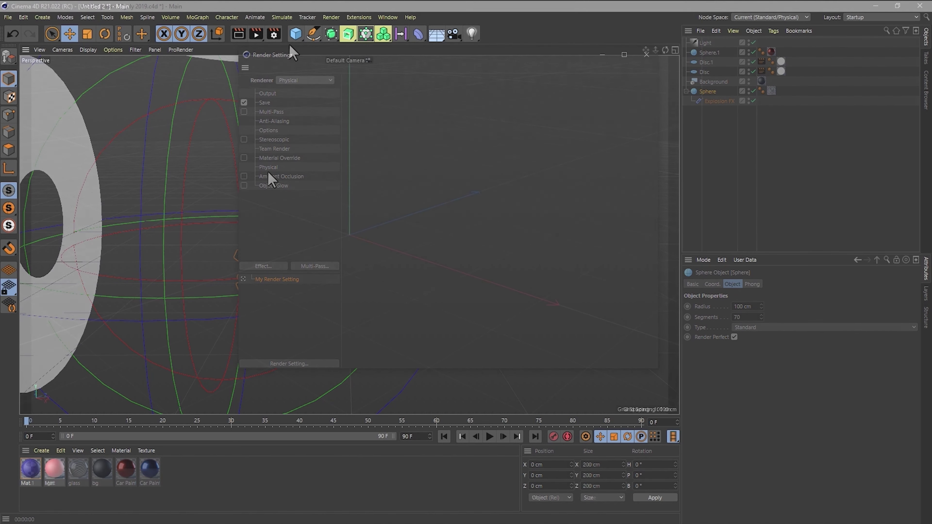
- Add a plane and a cube, shrinking the cube to about 117 cm and raising it onto the plane
left_click(298, 35)
left_click(381, 66)
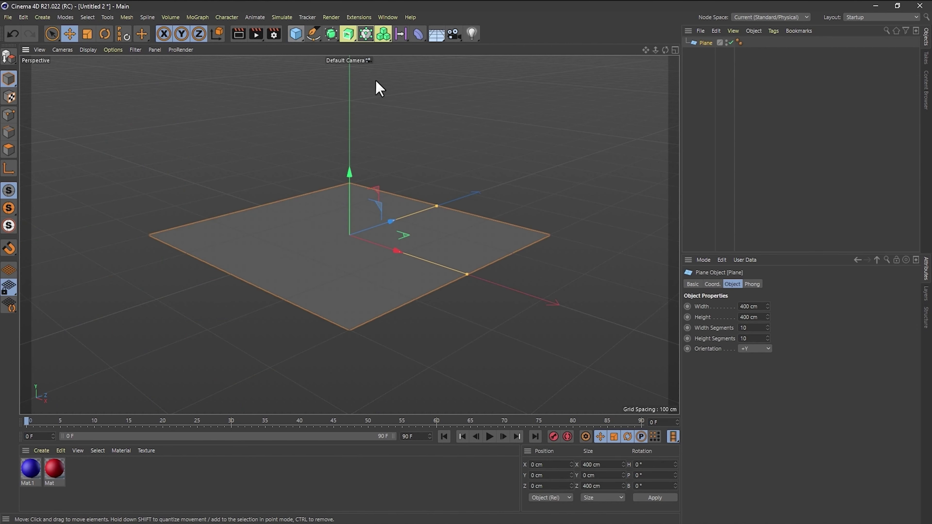
left_click(295, 33)
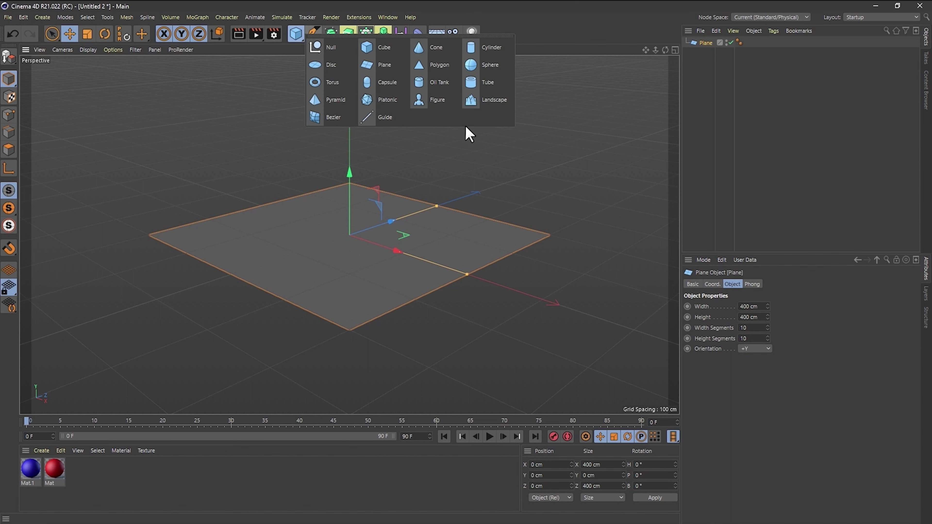
left_click(416, 37)
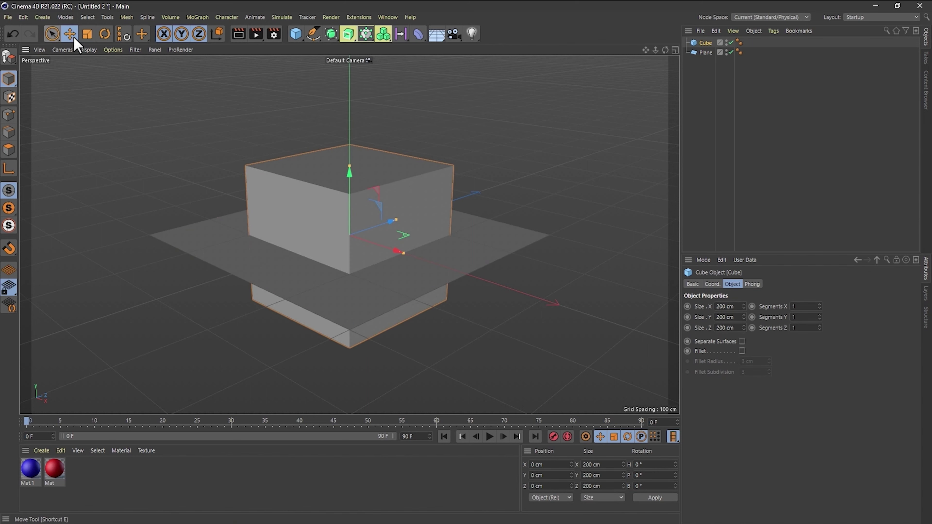
left_click(87, 34)
mouse_move(385, 197)
left_mouse_down()
mouse_move(314, 238)
mouse_move(208, 267)
mouse_move(243, 261)
left_mouse_up()
left_click(69, 34)
left_click_drag(350, 185, 352, 130)
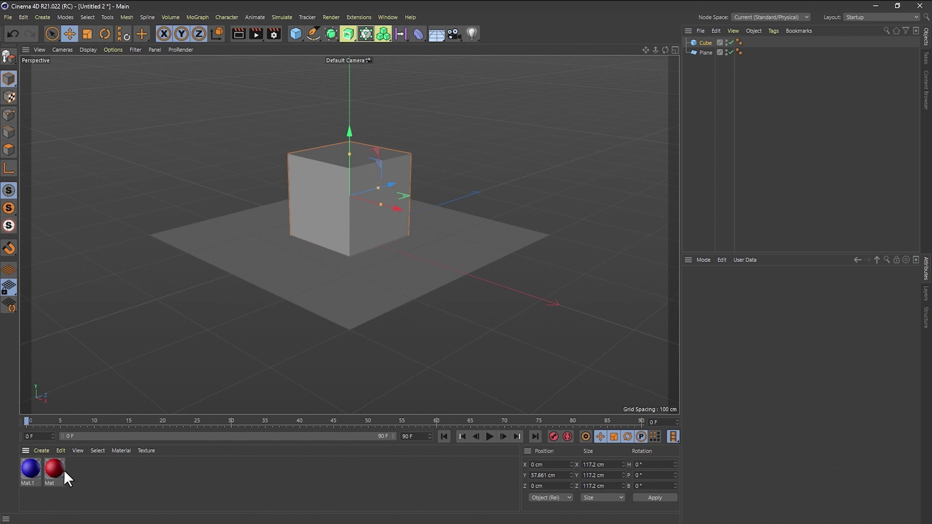
- Apply the red Mat material to the cube and blue Mat.1 to the plane
mouse_move(55, 470)
left_mouse_down()
mouse_move(298, 283)
mouse_move(333, 202)
left_mouse_up()
left_click_drag(27, 475, 346, 313)
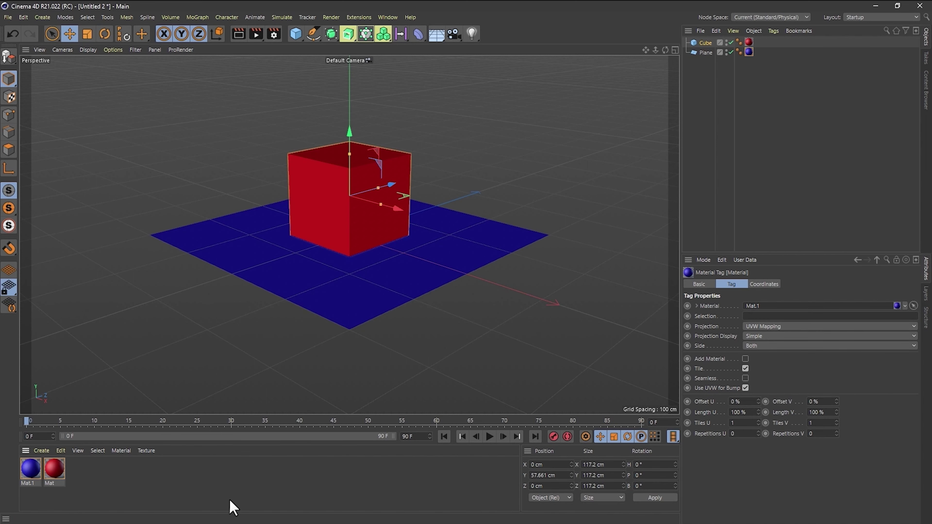
left_click(235, 497)
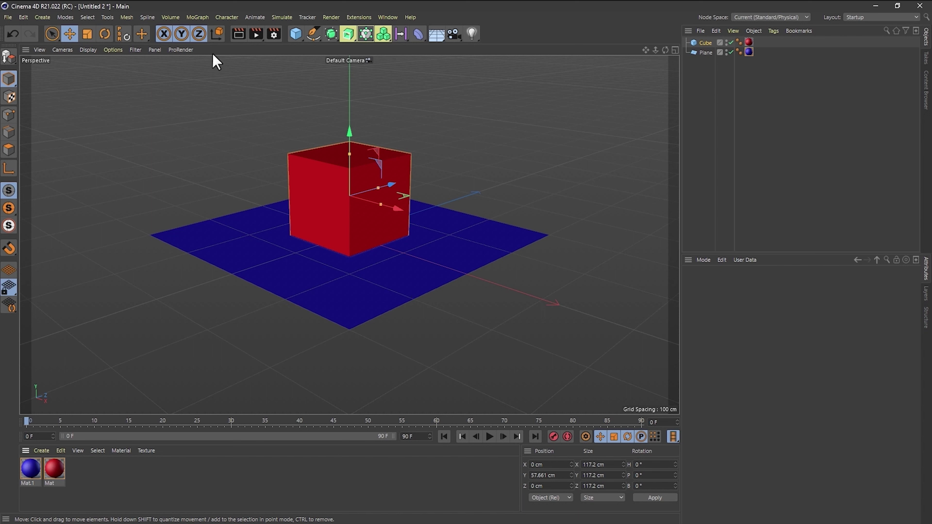
- Add an infinite light, tilt it to about -60° pitch, and render a viewport preview
left_click(404, 65)
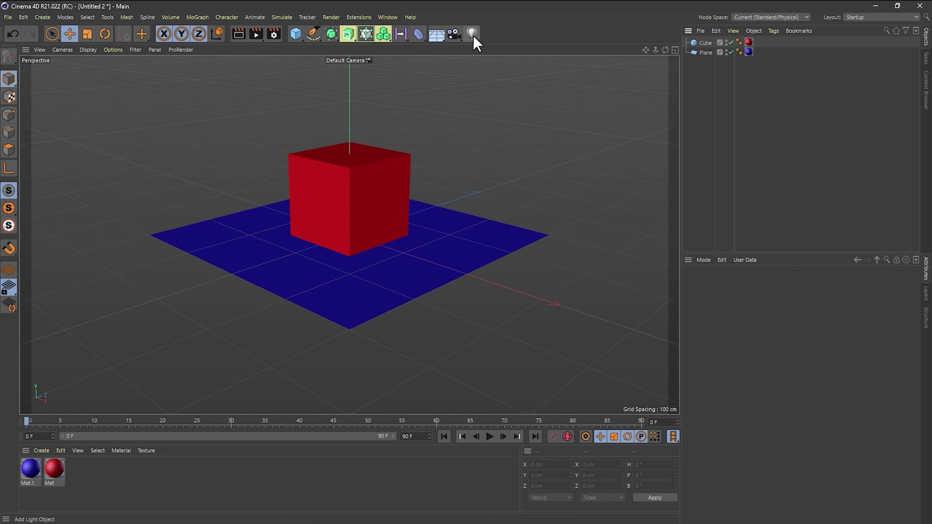
left_click_drag(472, 33, 588, 59)
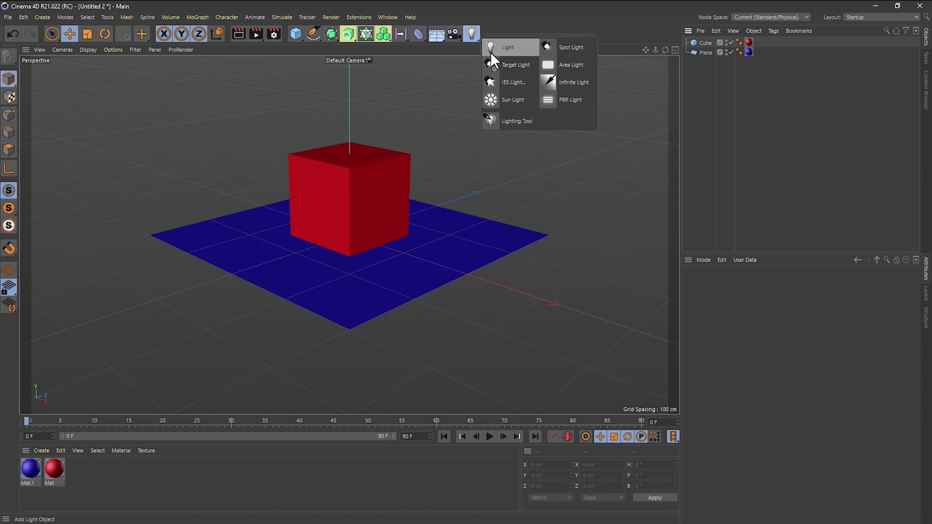
left_click(582, 87)
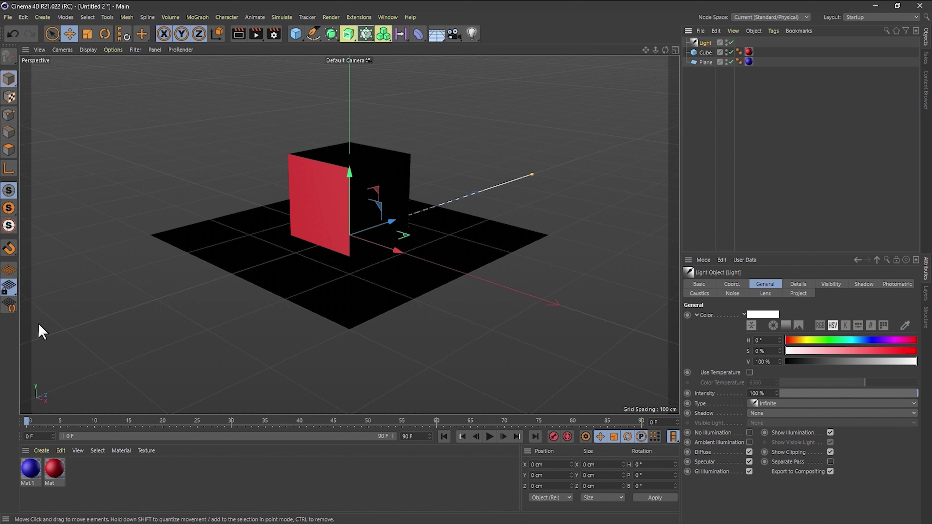
left_click(104, 33)
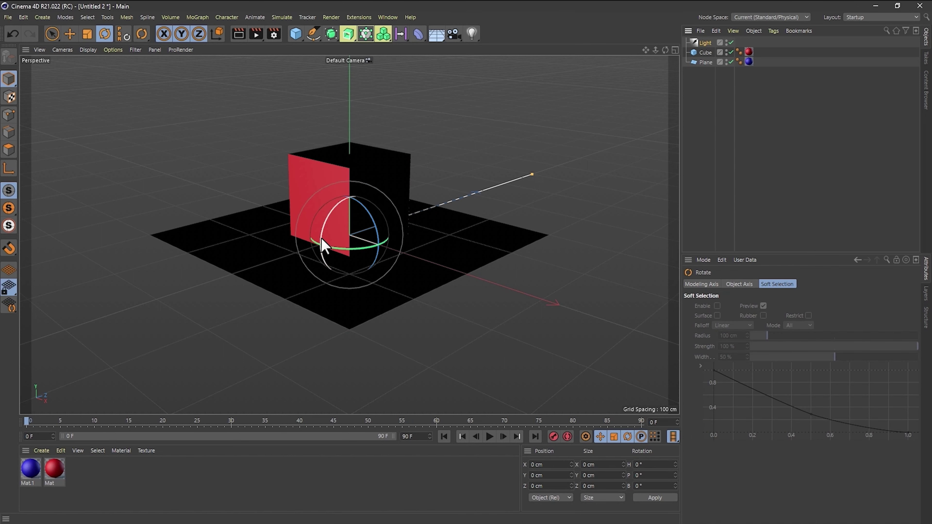
left_click_drag(326, 244, 340, 198)
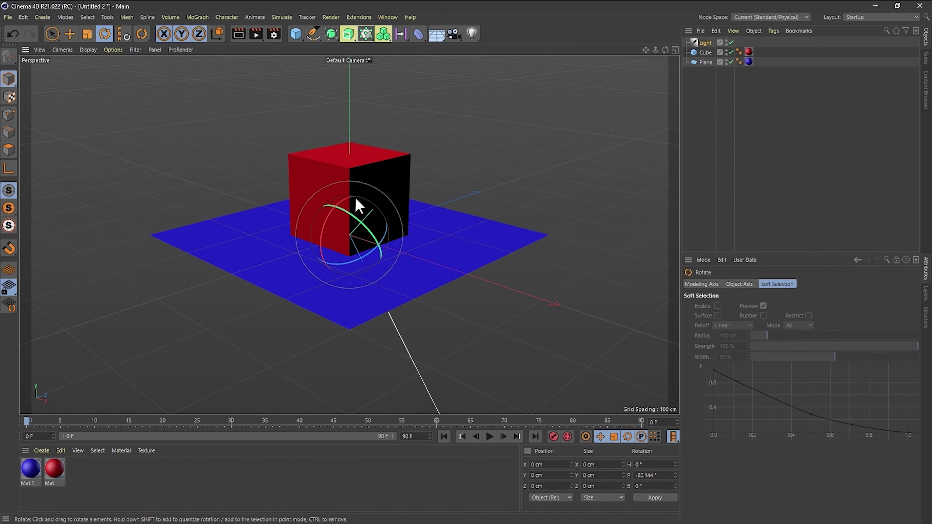
left_click(278, 217)
left_click(237, 35)
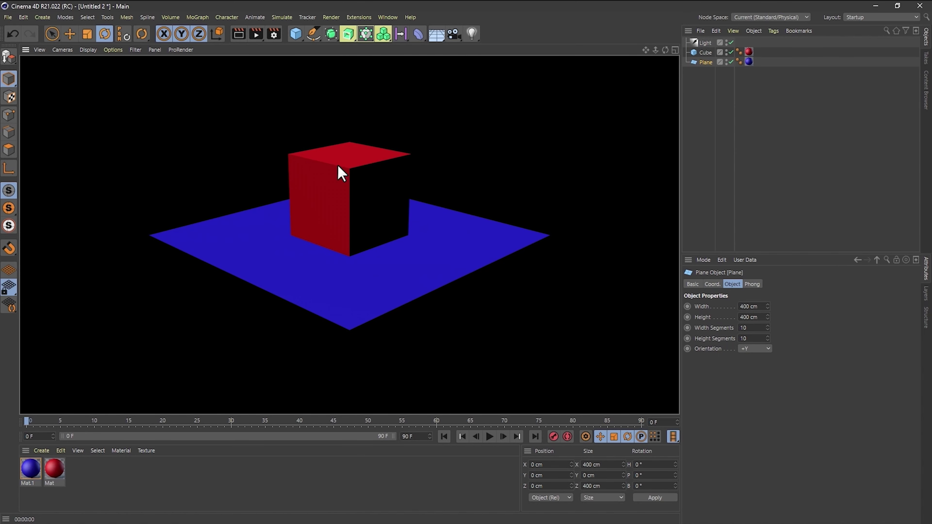
- Give the light Shadow Maps (Soft) and re-render to check the cube's shadow
left_click(701, 41)
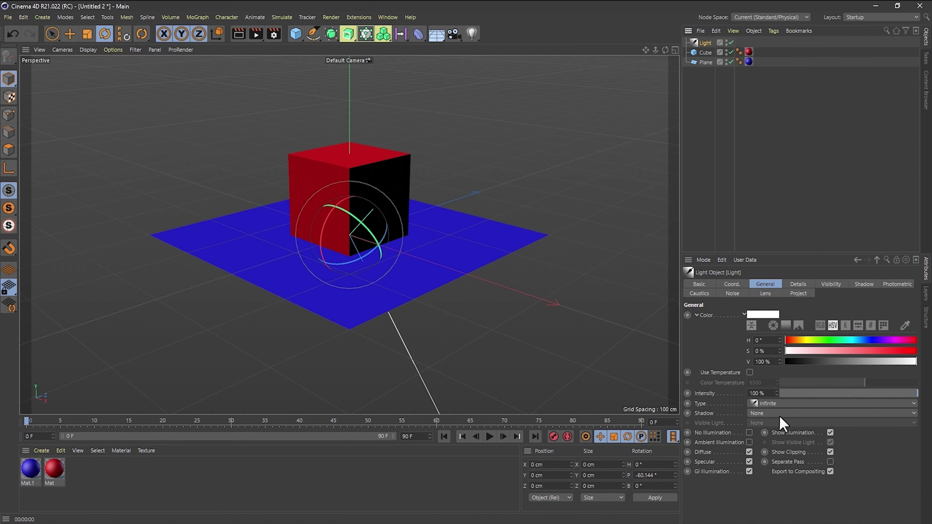
left_click(761, 413)
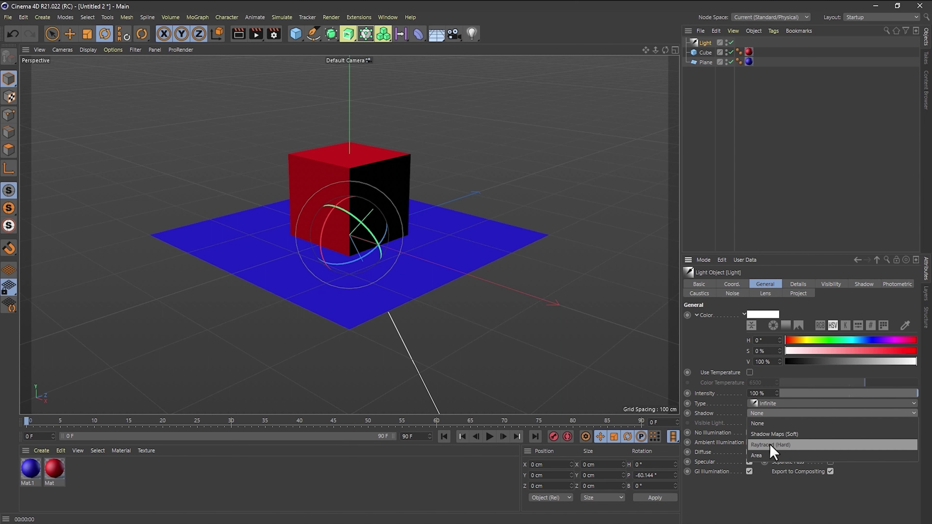
left_click(775, 434)
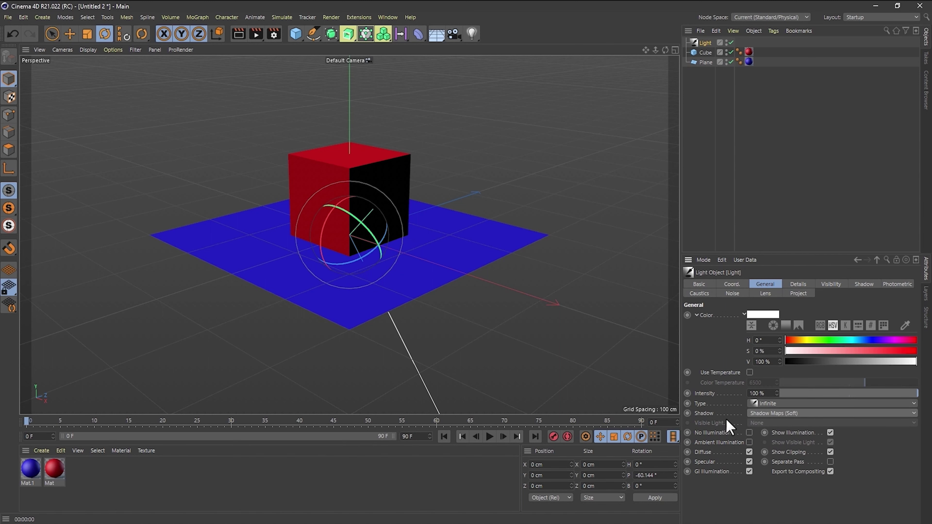
left_click(239, 36)
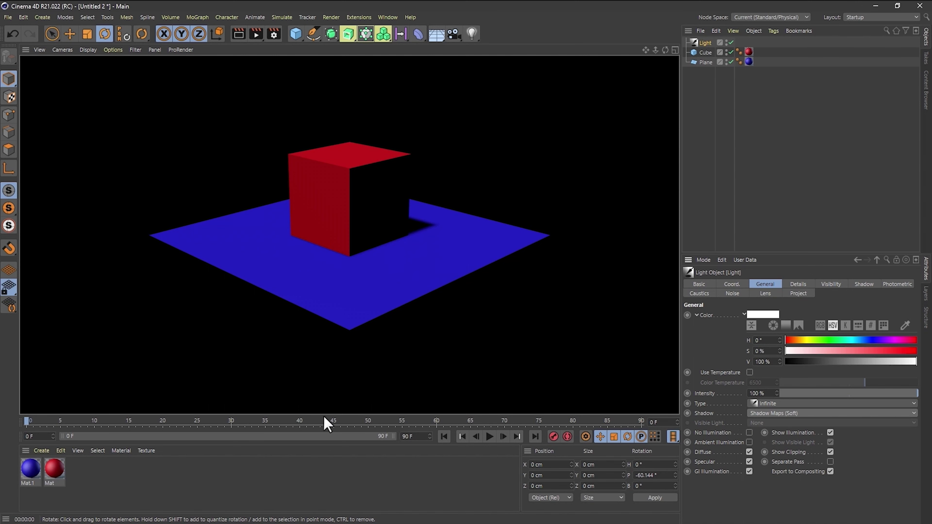
- Clear the preview render, then briefly open and close Render Settings with Ctrl+B
left_click(294, 397)
key("ctrl+b")
left_click(685, 22)
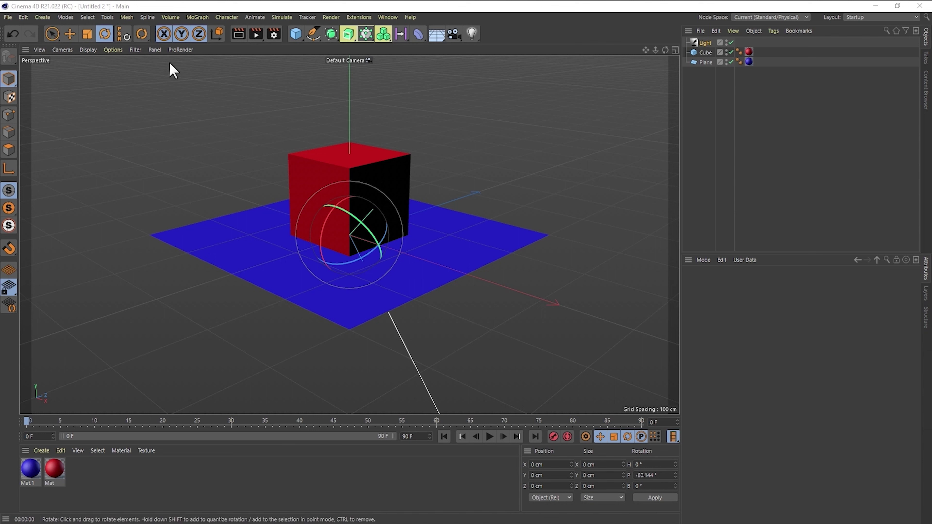
- Add an Ambient Occlusion render effect at default values, check Maximum Ray Length, and close Render Settings
left_click(274, 35)
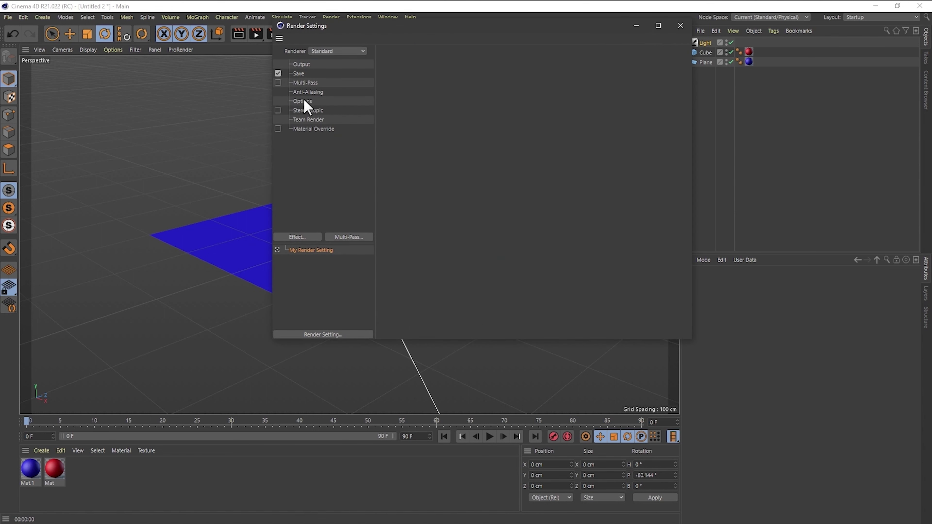
left_click(302, 238)
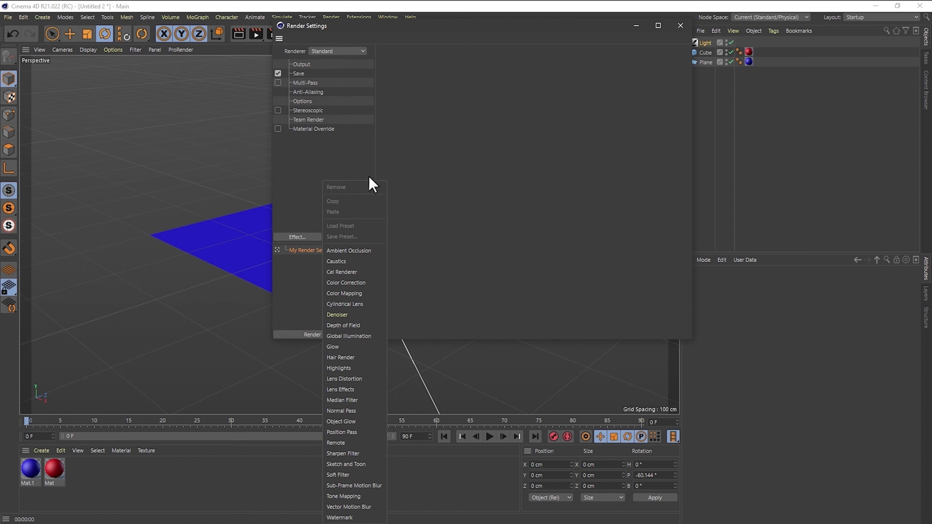
left_click(342, 251)
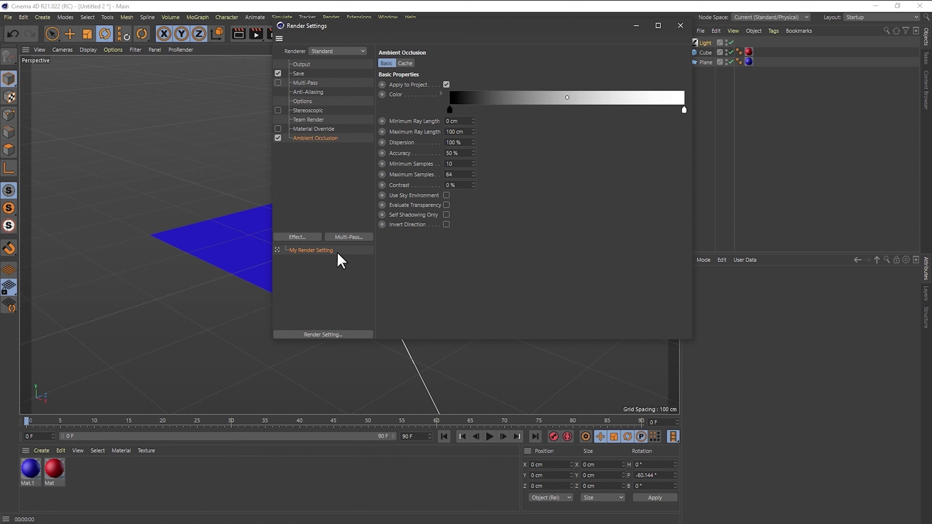
left_click(464, 131)
left_click(681, 25)
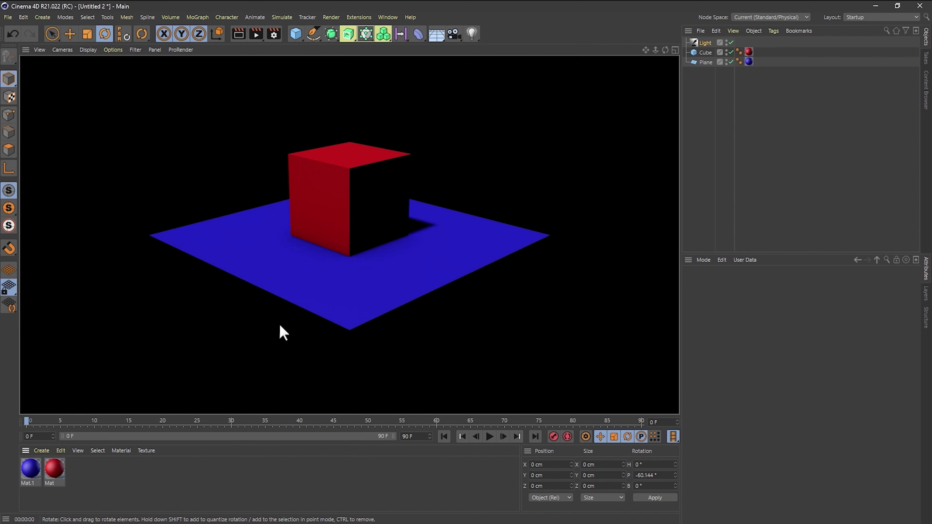
- Render an ambient-occluded viewport preview, then reopen Render Settings' effect list
left_click(279, 324)
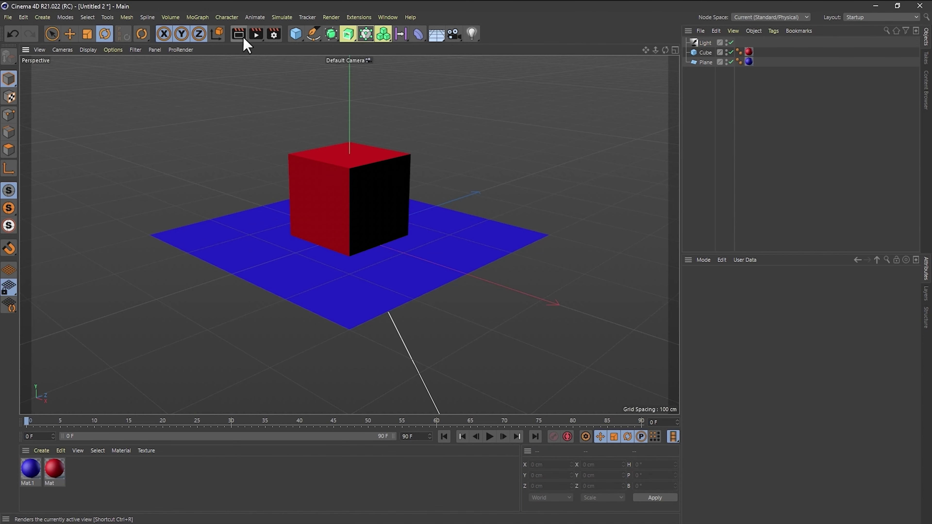
left_click(242, 38)
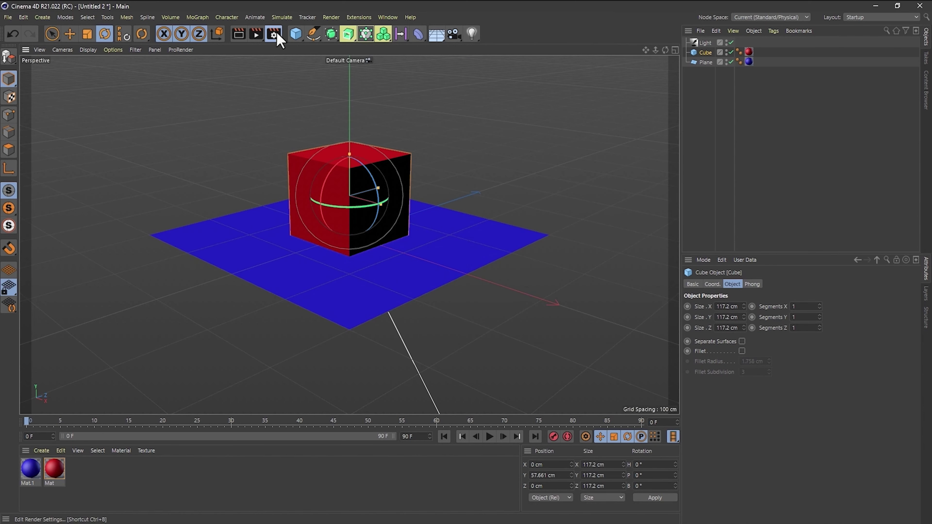
left_click(273, 34)
left_click(305, 236)
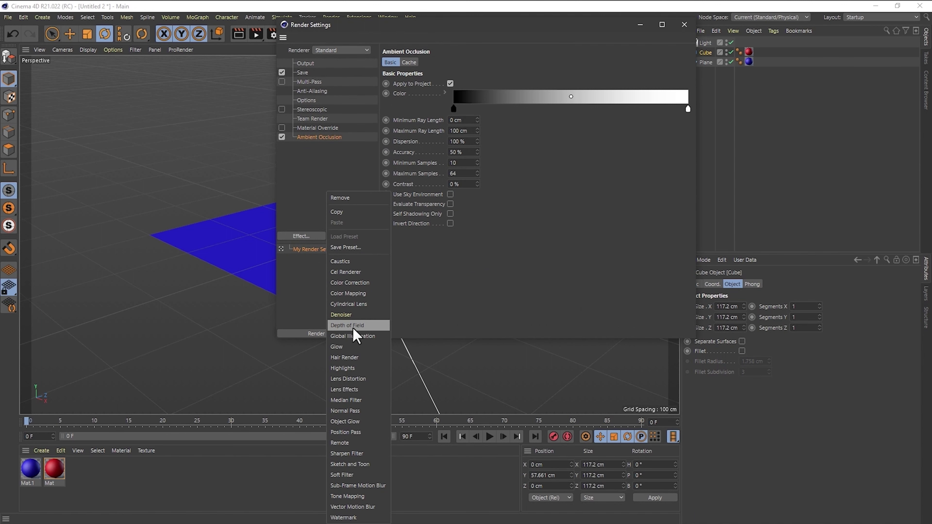
- Add Object Glow as a render effect alongside Ambient Occlusion and close Render Settings
left_click(301, 242)
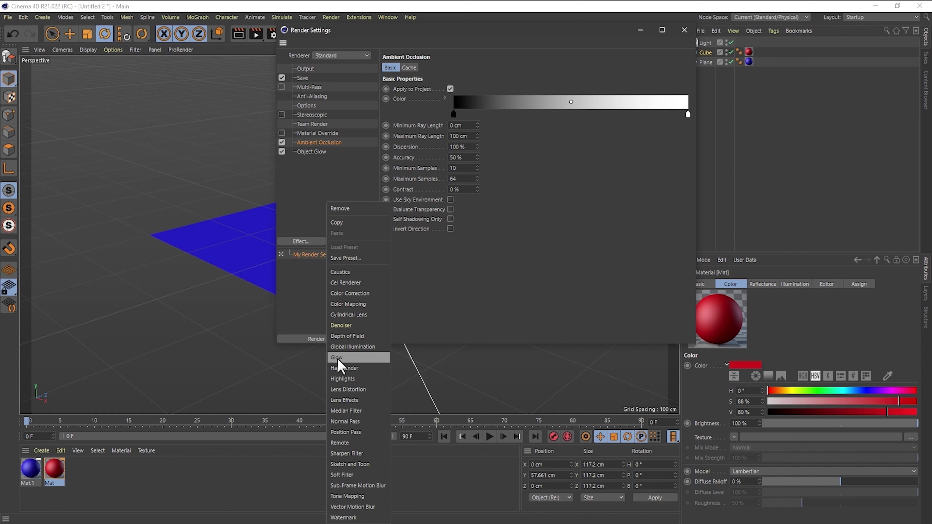
left_click(540, 188)
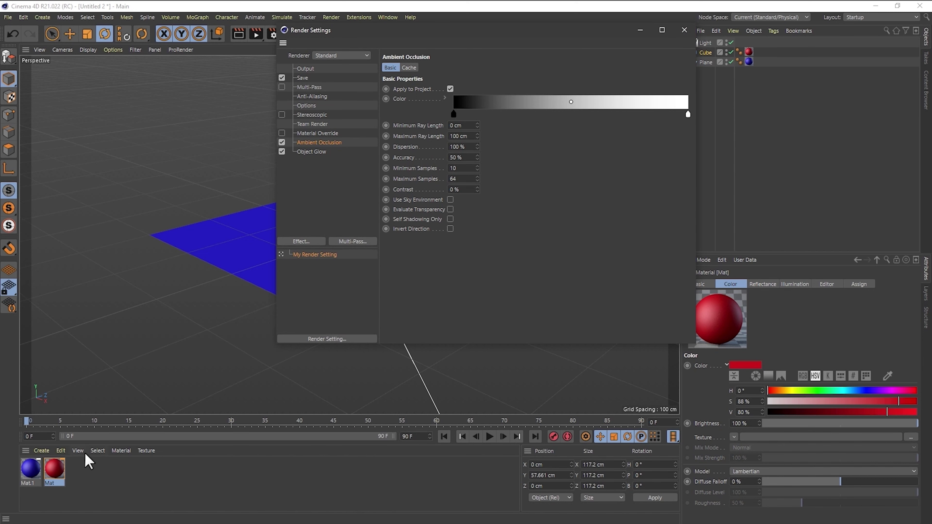
left_click(684, 30)
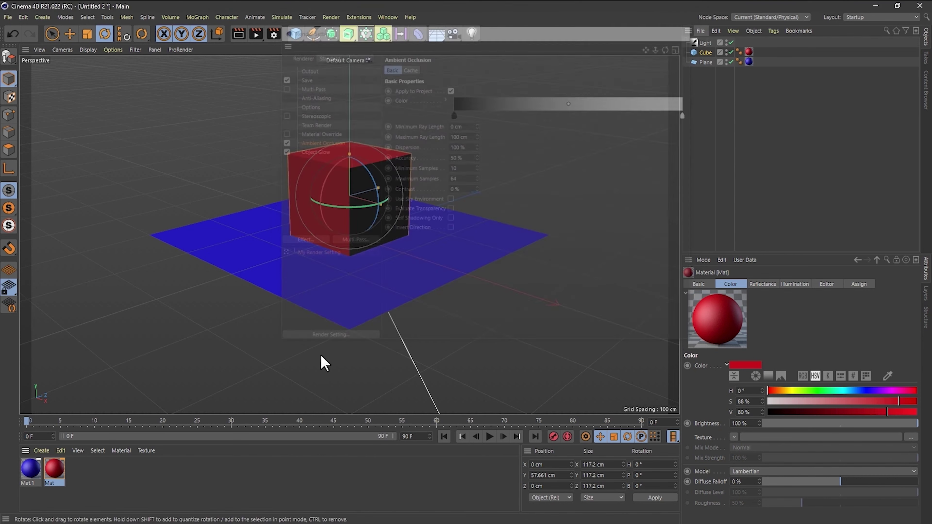
- Enable the Glow channel on the red Mat material, confirming the running render should stop
double_click(54, 469)
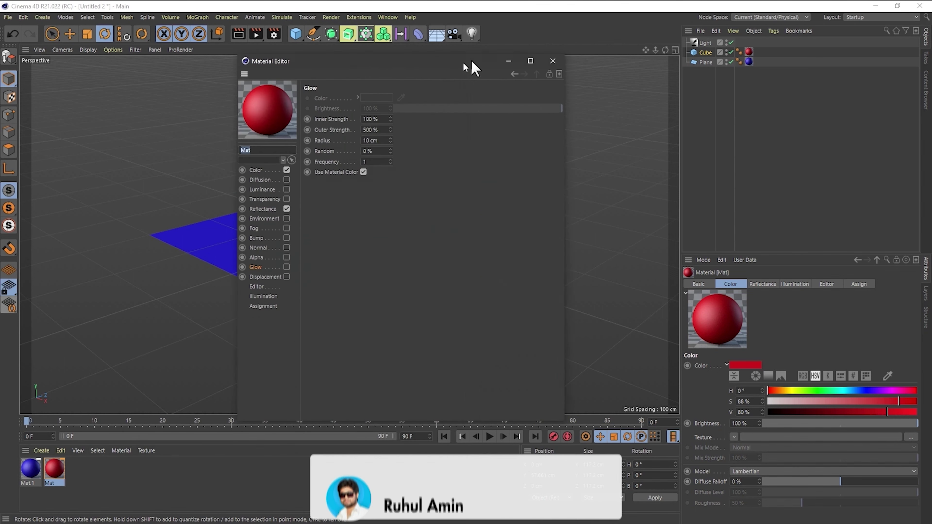
left_click(294, 265)
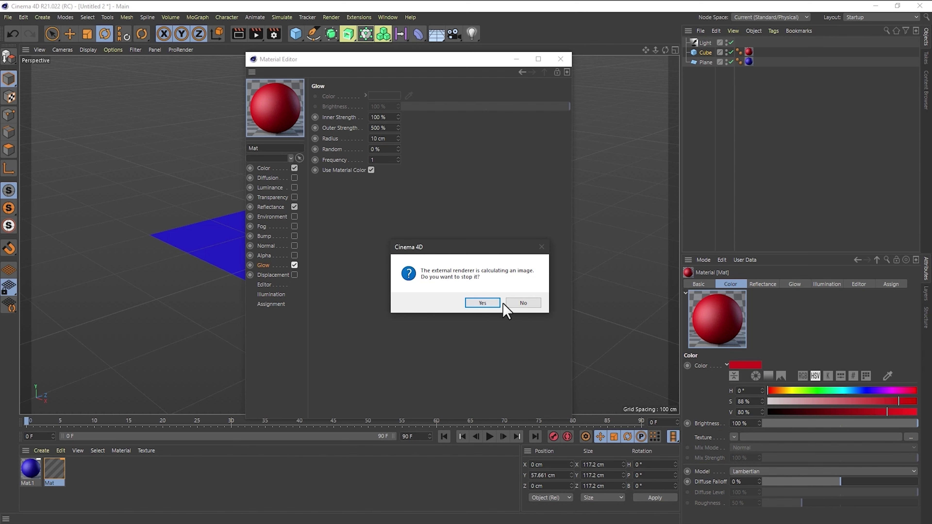
left_click(532, 306)
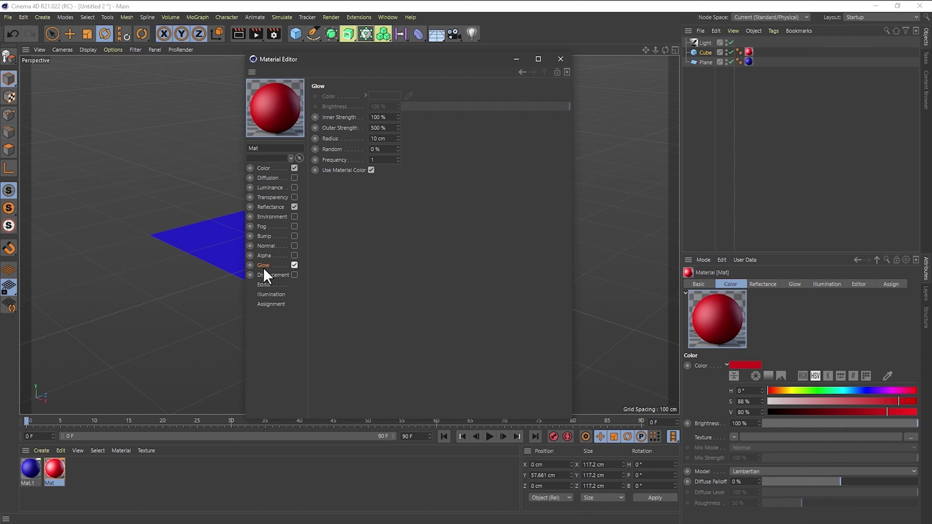
- Enable Object Glow in Render Settings and re-render the viewport to see the glowing red cube
left_click(560, 59)
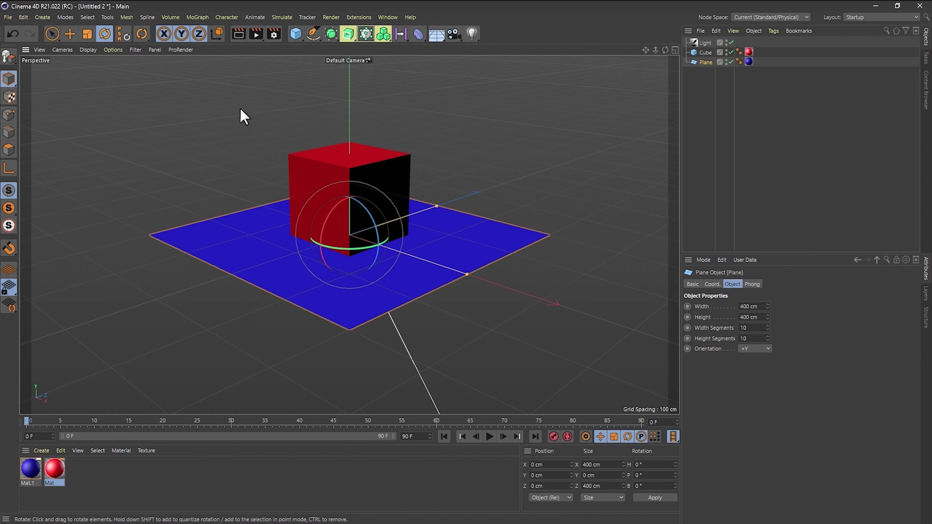
key("ctrl+r")
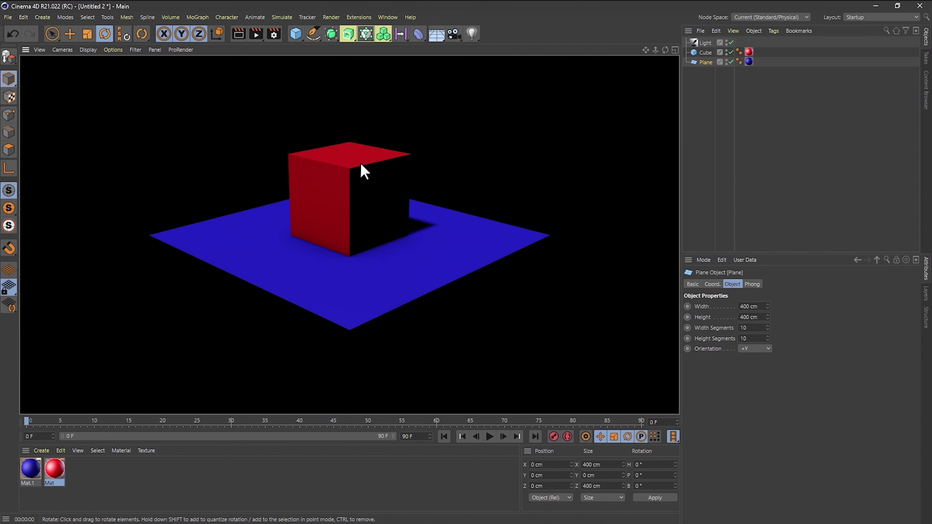
left_click(273, 39)
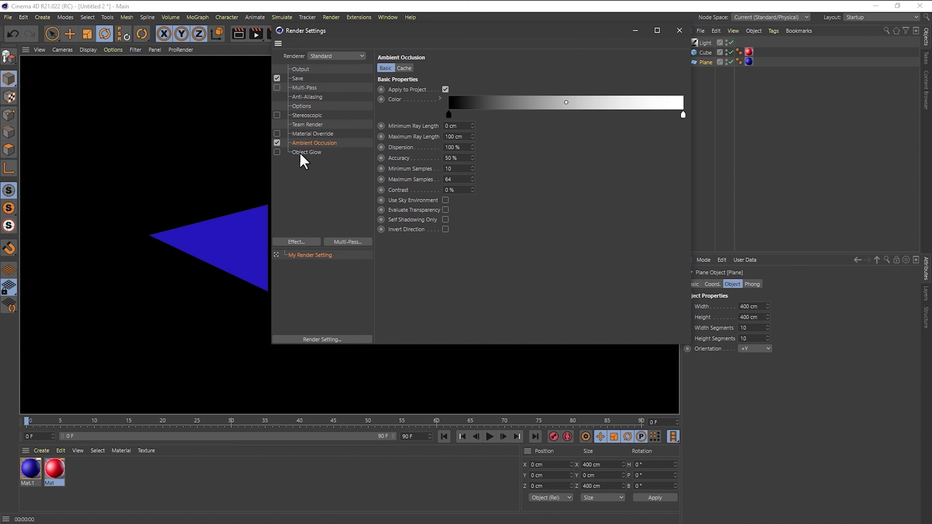
right_click(306, 253)
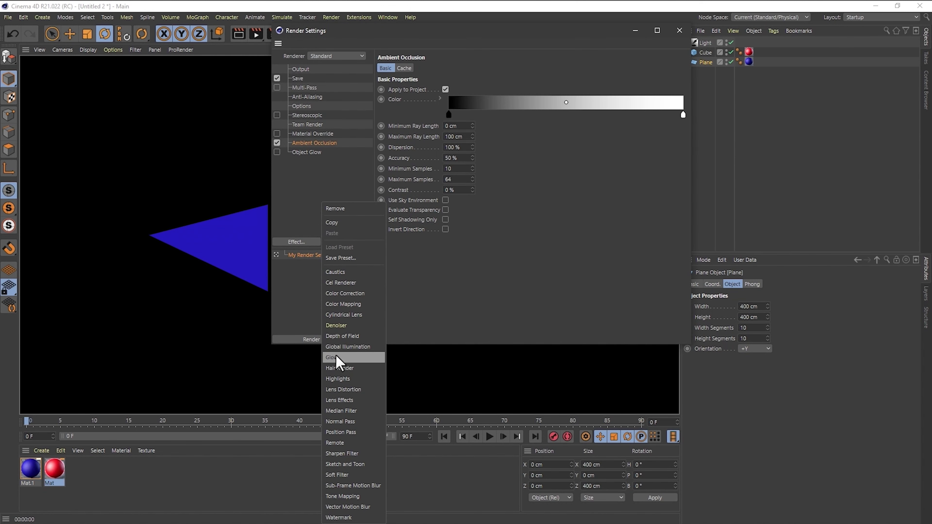
left_click(290, 191)
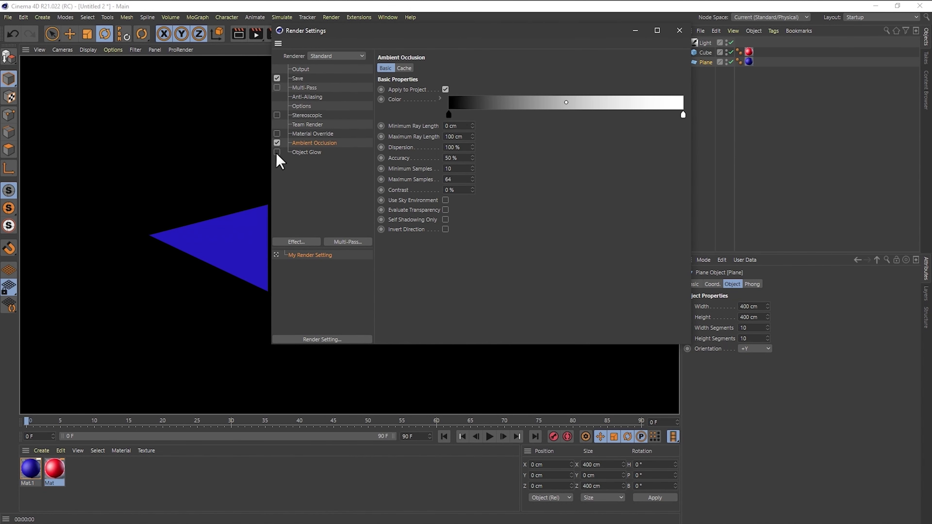
left_click(277, 152)
left_click(679, 30)
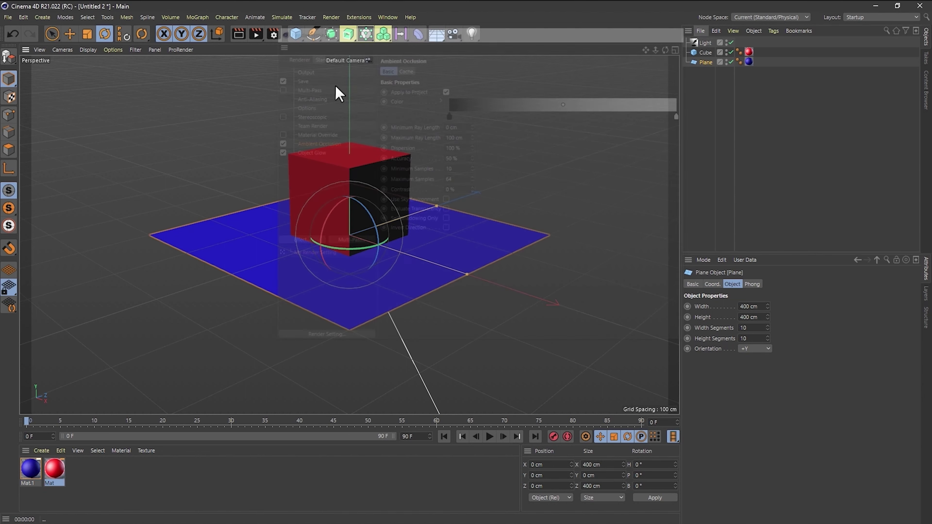
left_click(236, 33)
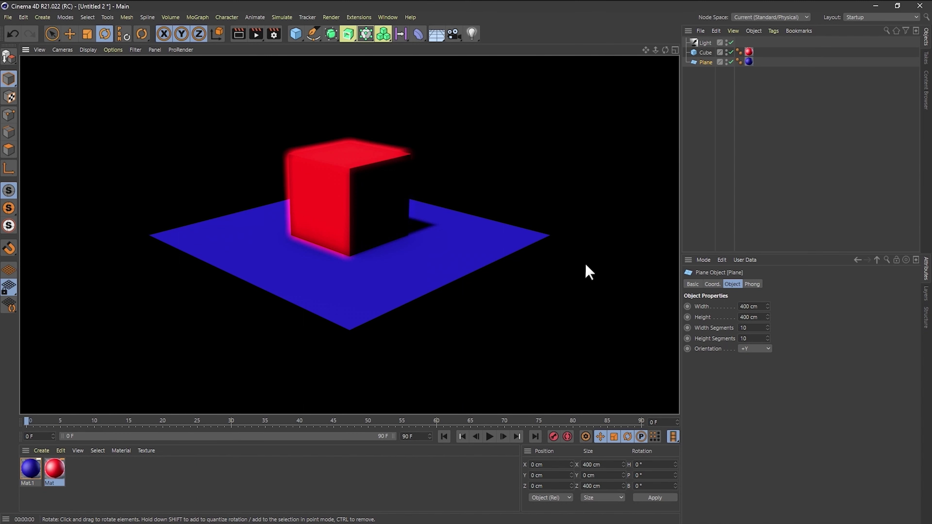
- Uncheck Object Glow and Ambient Occlusion in Render Settings, then show the Output page
left_click(273, 33)
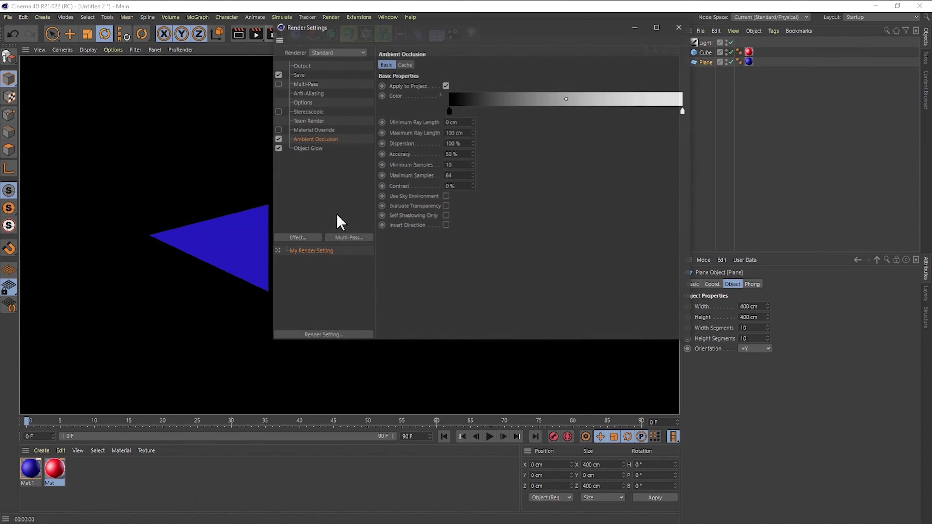
left_click(302, 241)
left_click(292, 203)
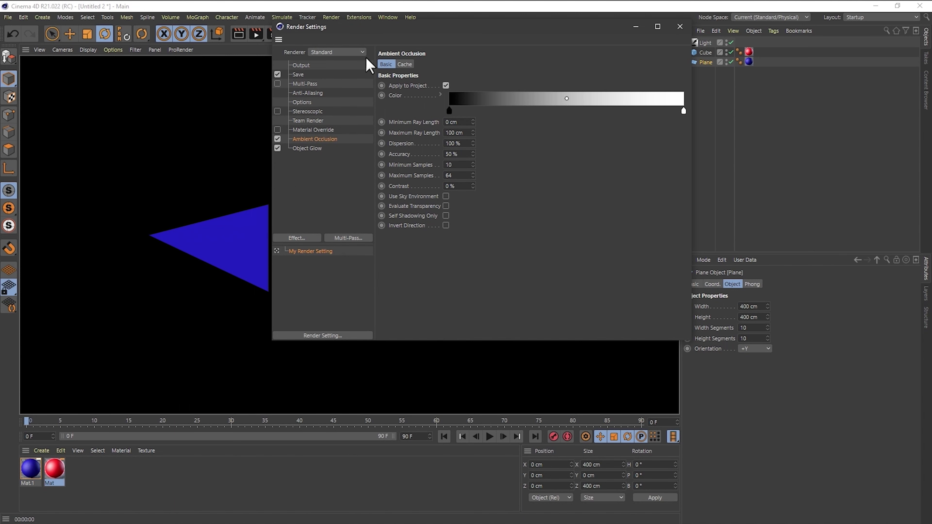
left_click(297, 238)
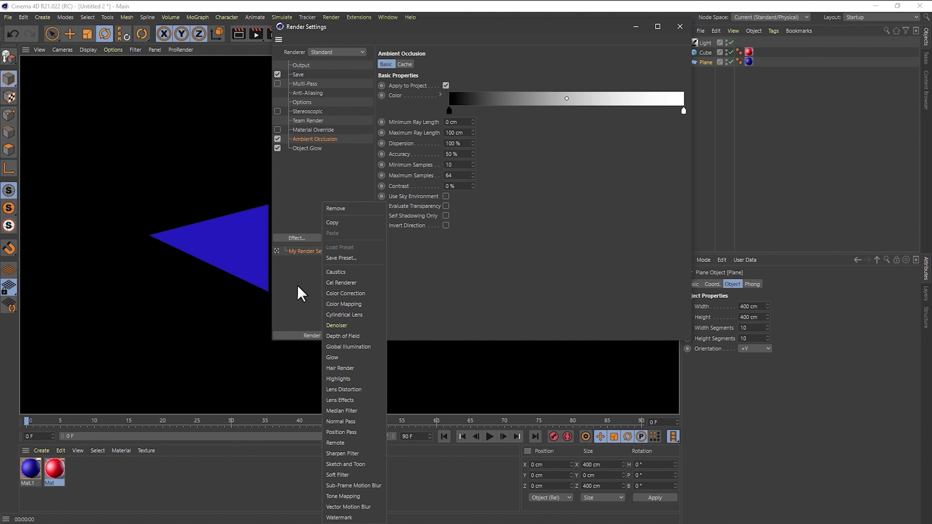
left_click(300, 199)
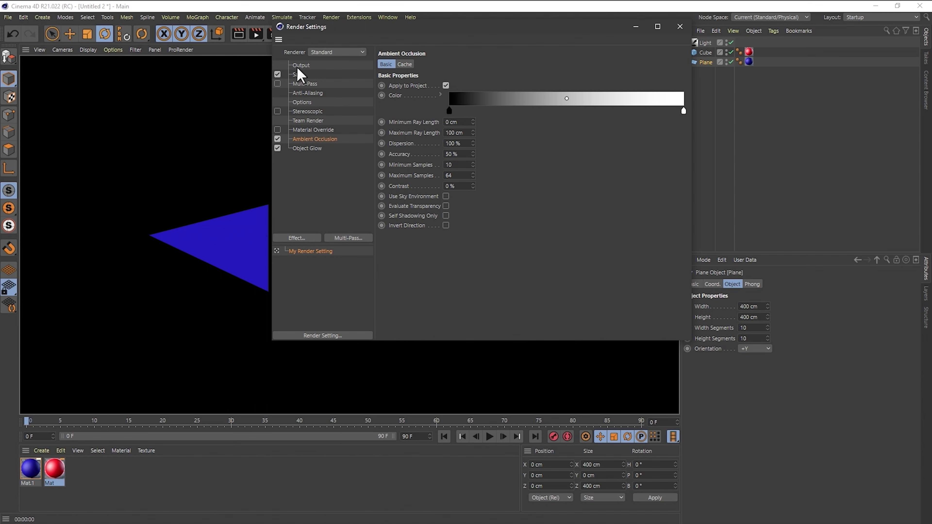
left_click(276, 148)
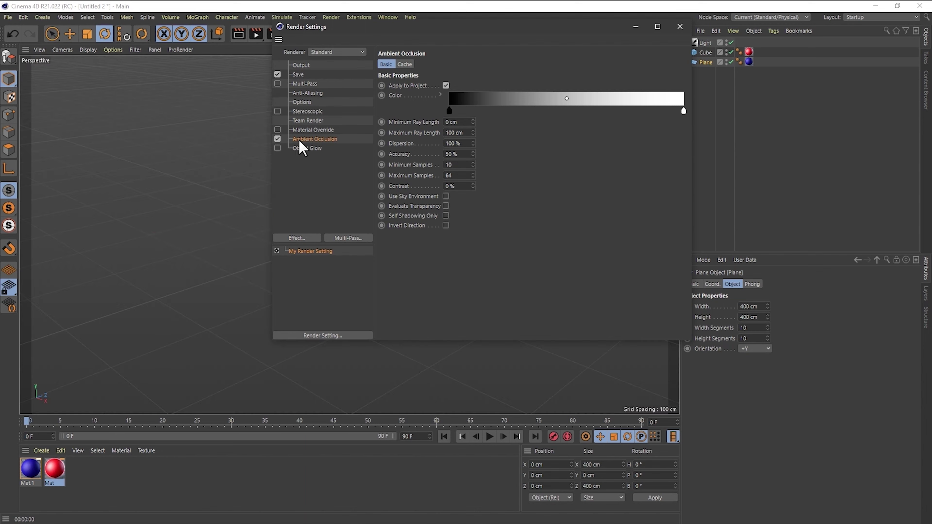
left_click(277, 139)
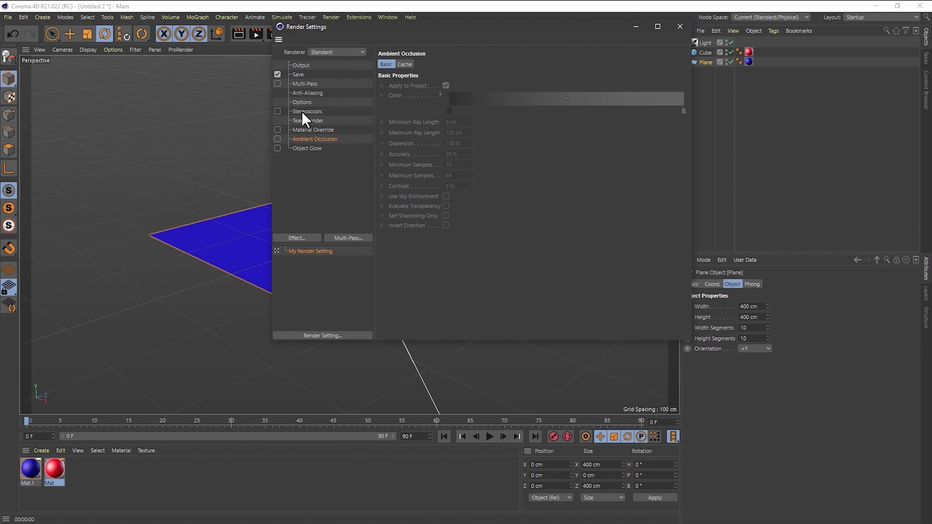
left_click(301, 65)
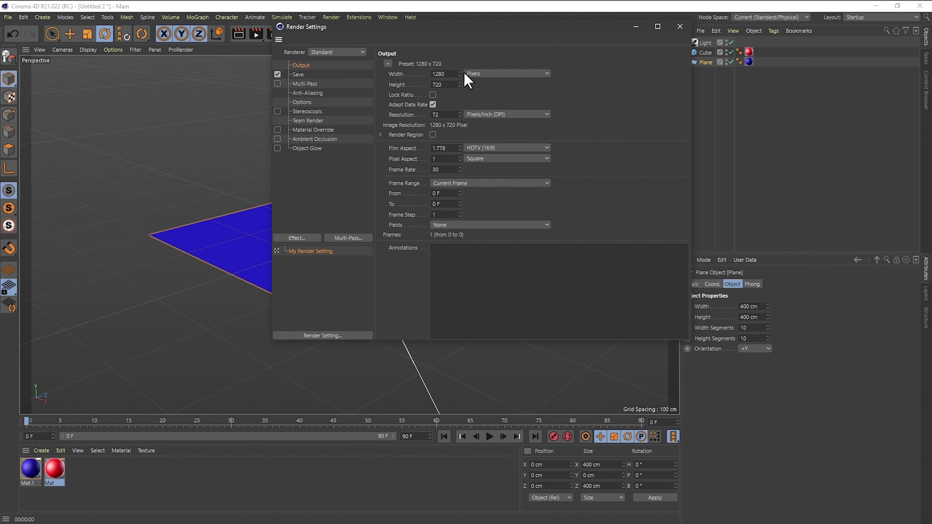
- Review the 1280 x 720 width, size presets and 72 resolution, leaving them unchanged
double_click(442, 74)
left_click(434, 74)
left_click(389, 63)
left_click(388, 63)
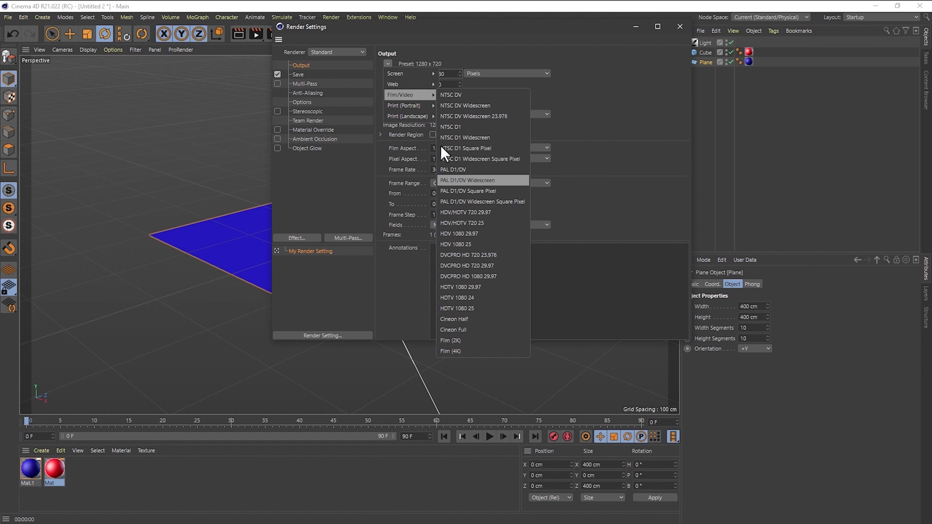
left_click(447, 55)
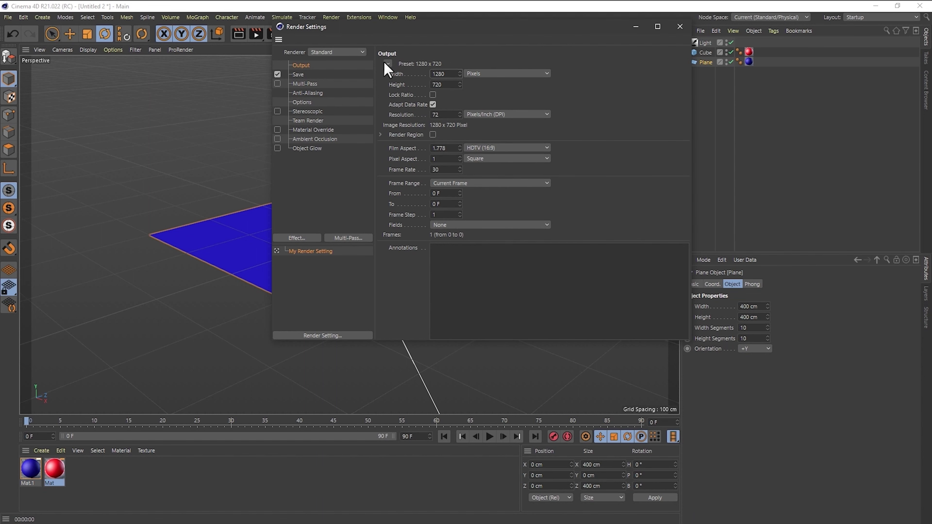
left_click(387, 65)
left_click(402, 63)
left_click(401, 115)
double_click(446, 115)
left_click(345, 210)
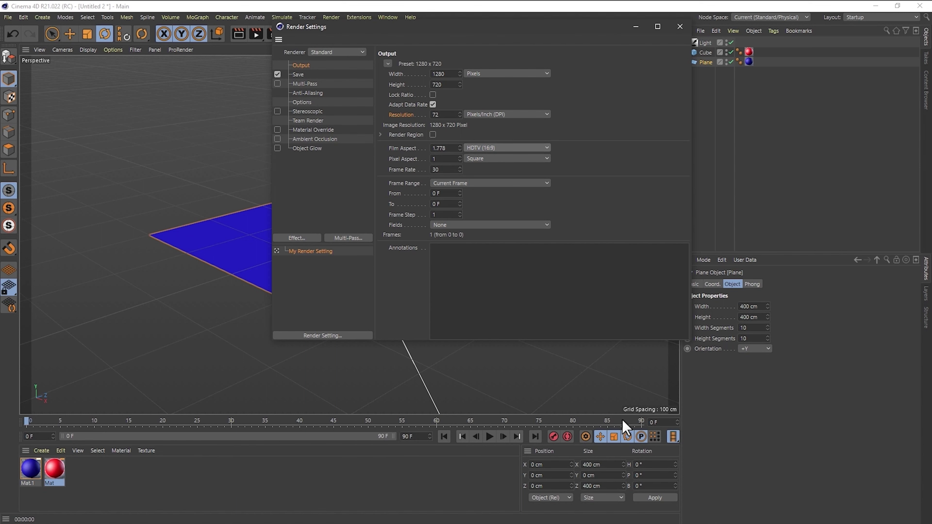
- Try the All Frames (0 to 90 F), Manual and Current Frame range options
left_click(451, 183)
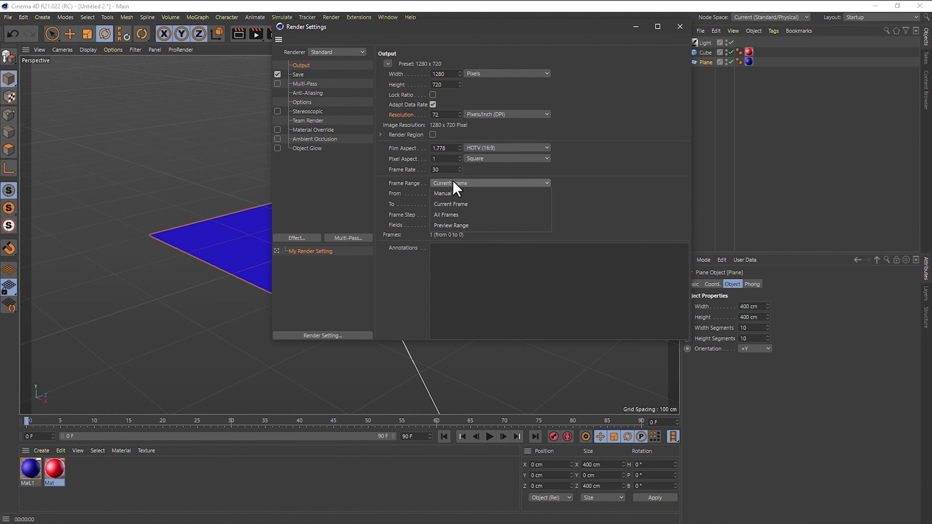
left_click(473, 217)
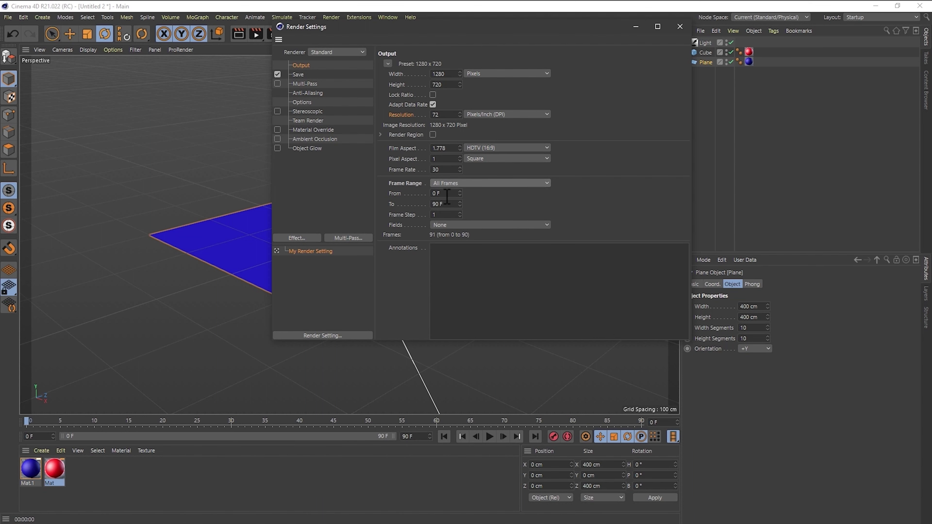
double_click(443, 204)
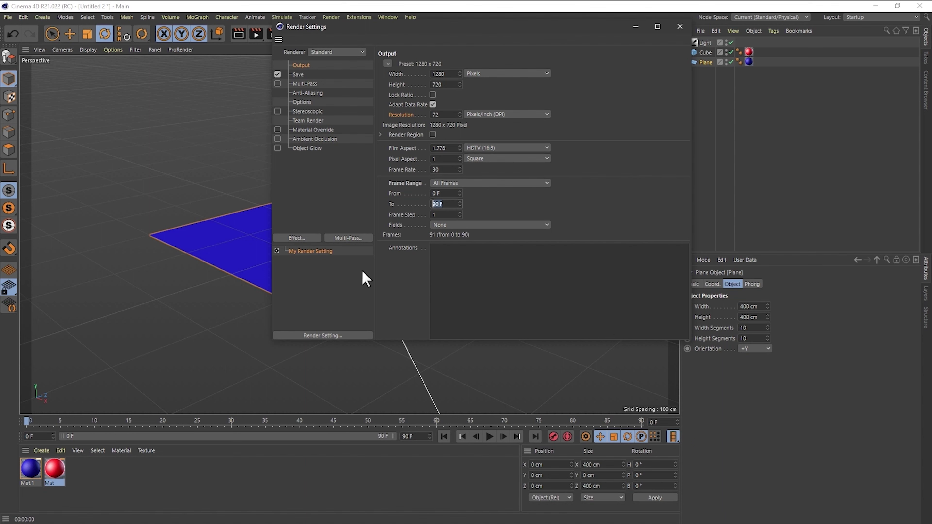
left_click(445, 183)
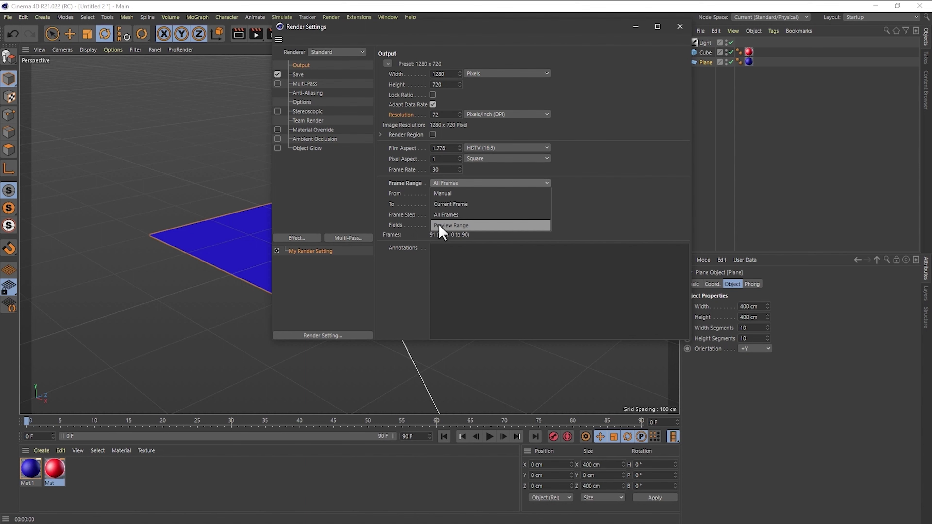
left_click(455, 193)
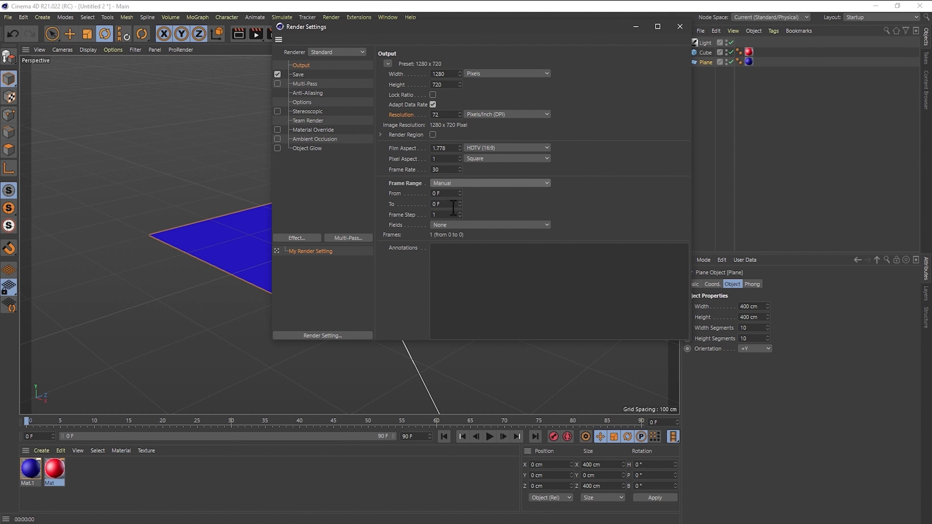
double_click(448, 194)
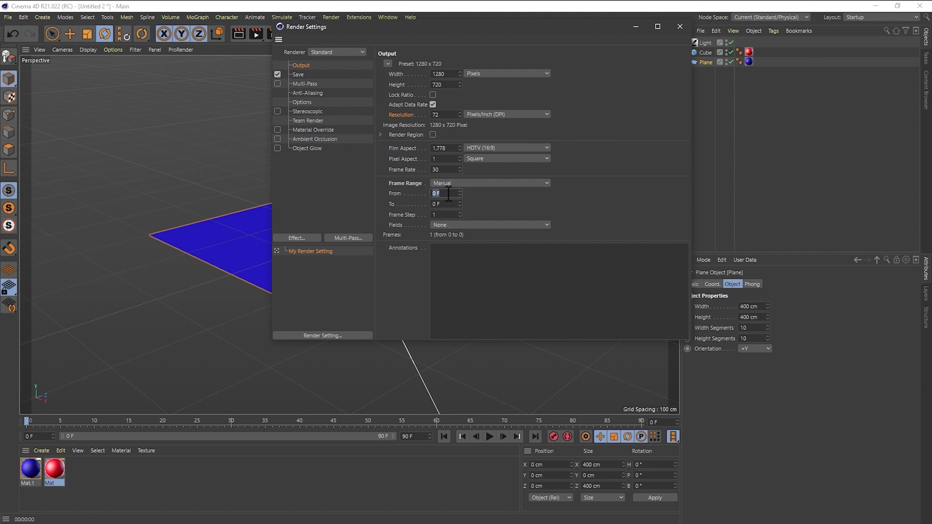
double_click(450, 204)
left_click(474, 183)
left_click(453, 205)
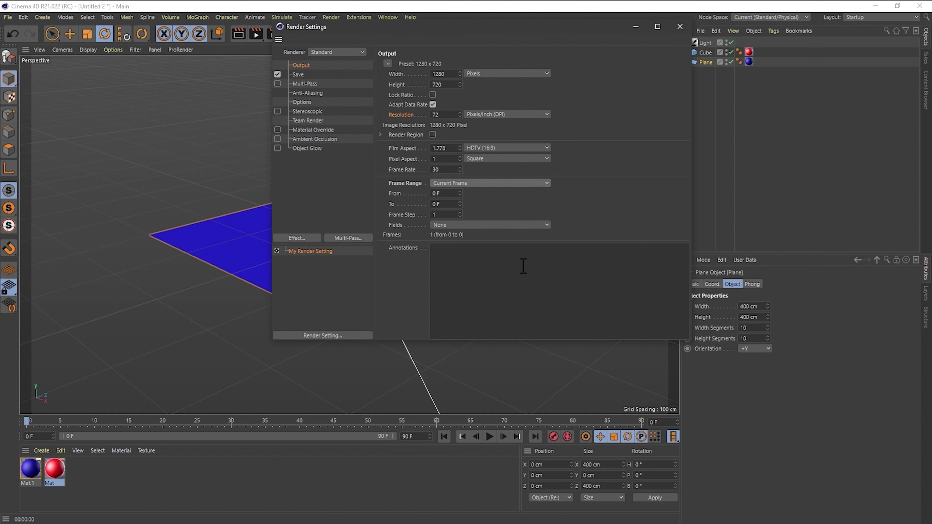
- Scrub the timeline to frame 65
mouse_move(44, 422)
left_mouse_down()
mouse_move(239, 421)
mouse_move(269, 432)
left_mouse_up()
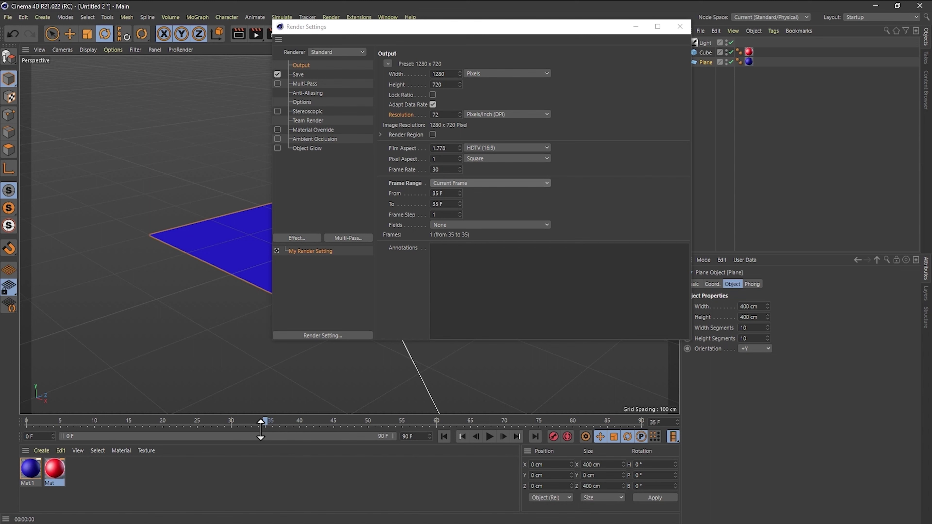
left_click(473, 183)
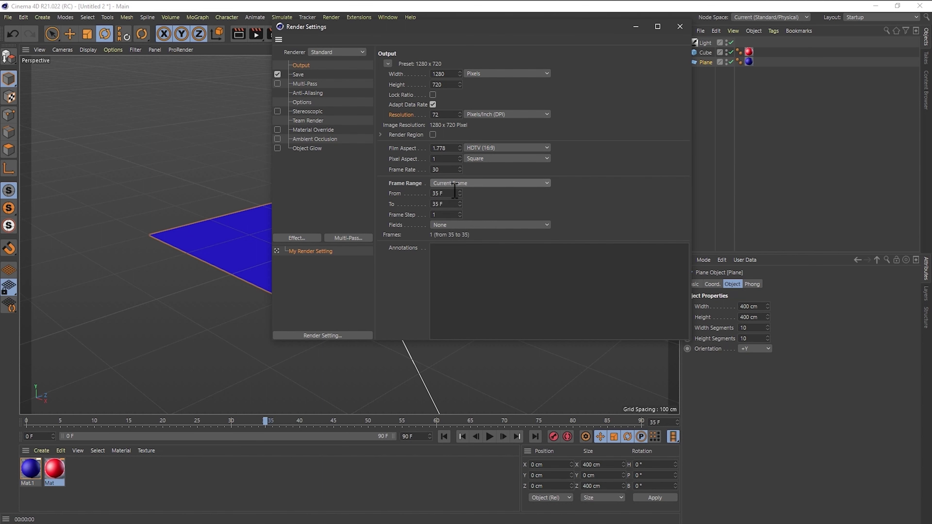
left_click(446, 193)
left_click(265, 427)
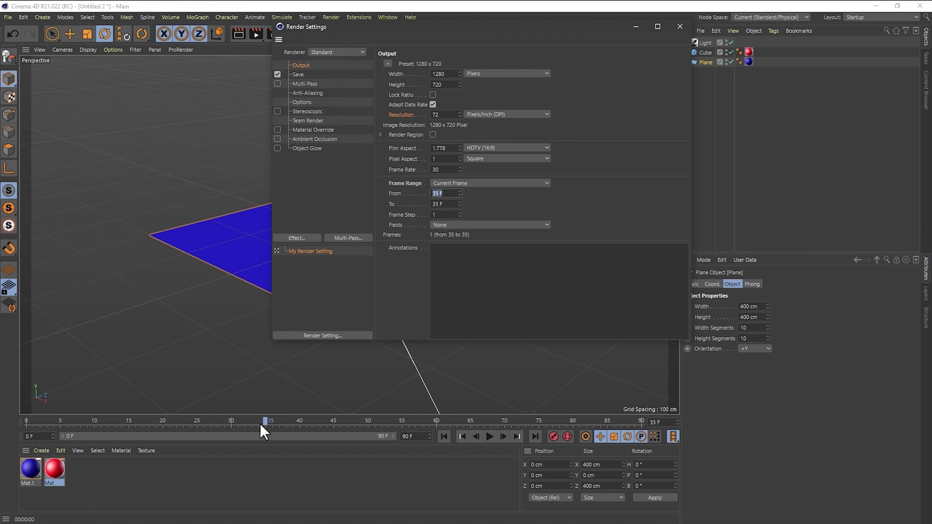
left_click_drag(263, 422, 470, 422)
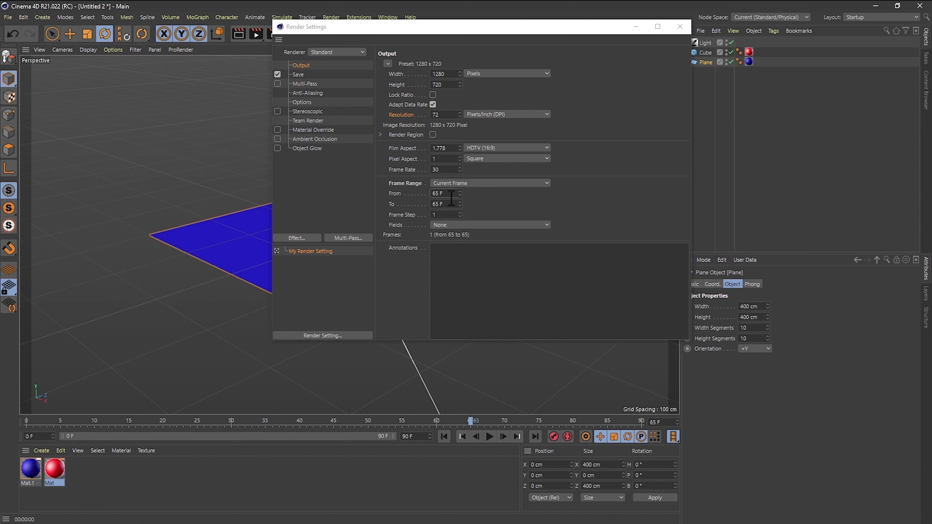
left_click(187, 323)
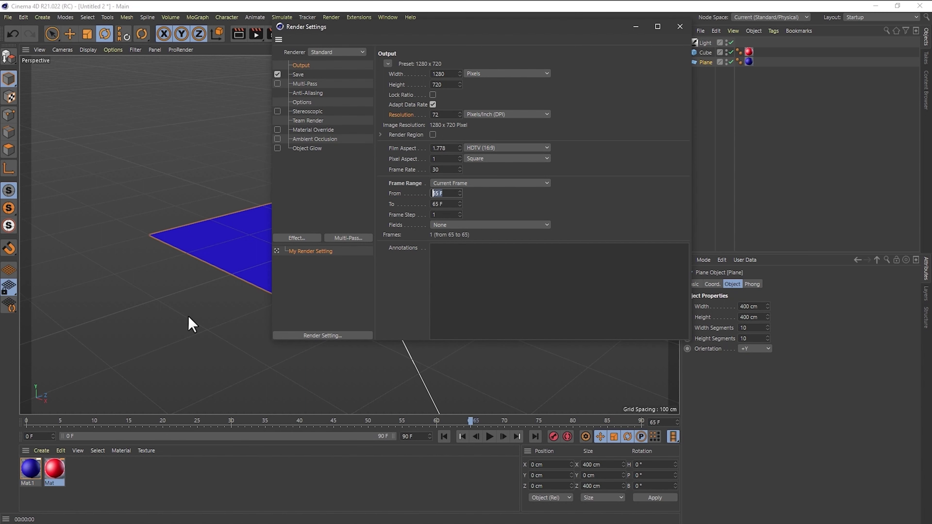
- Set Frame Range to Manual, from 0 F to 0 F
left_click(449, 183)
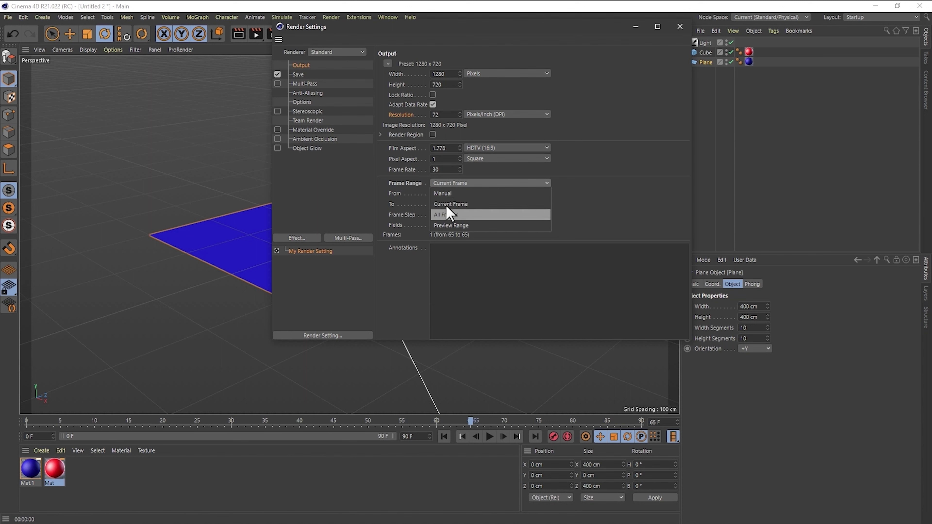
left_click(464, 182)
left_click(442, 193)
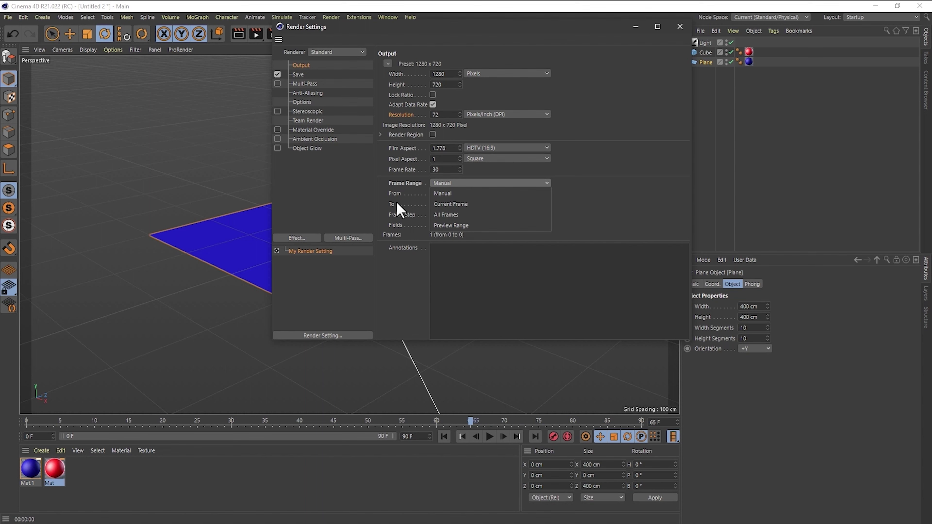
left_click(440, 193)
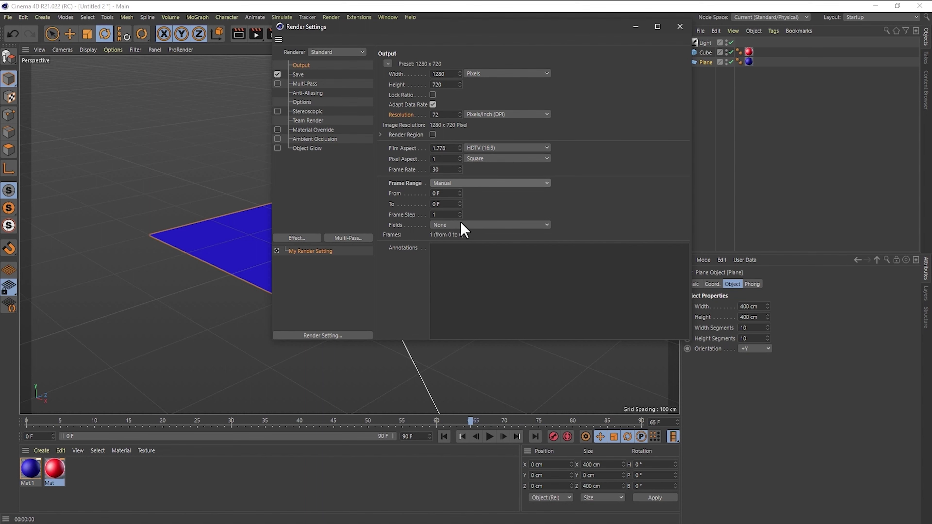
left_click(446, 204)
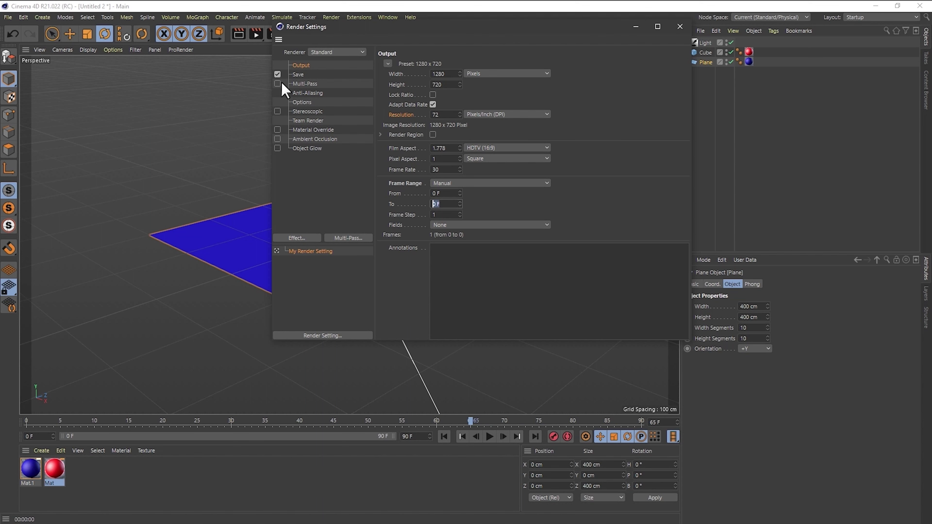
- Show the Save settings, cancel the file location browser, and keep TIF as the format
left_click(299, 74)
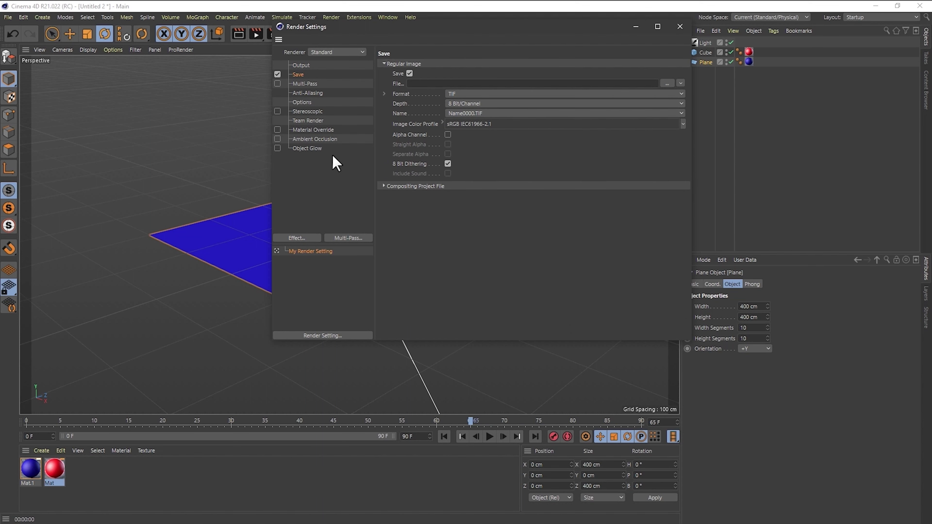
left_click(668, 84)
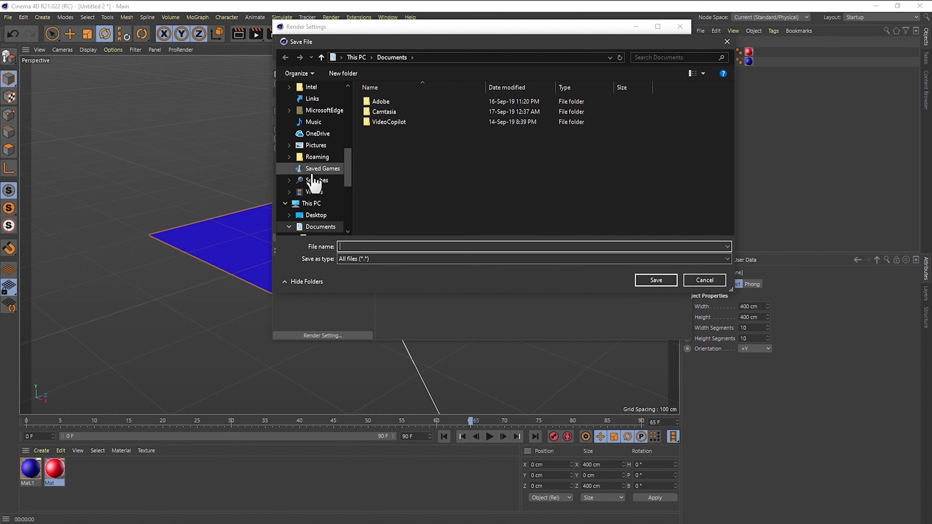
left_click(697, 281)
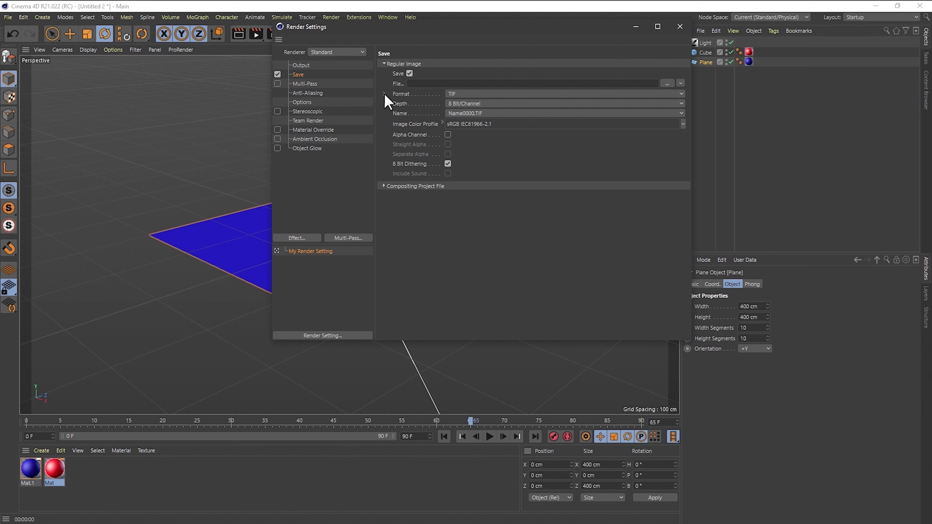
left_click(465, 94)
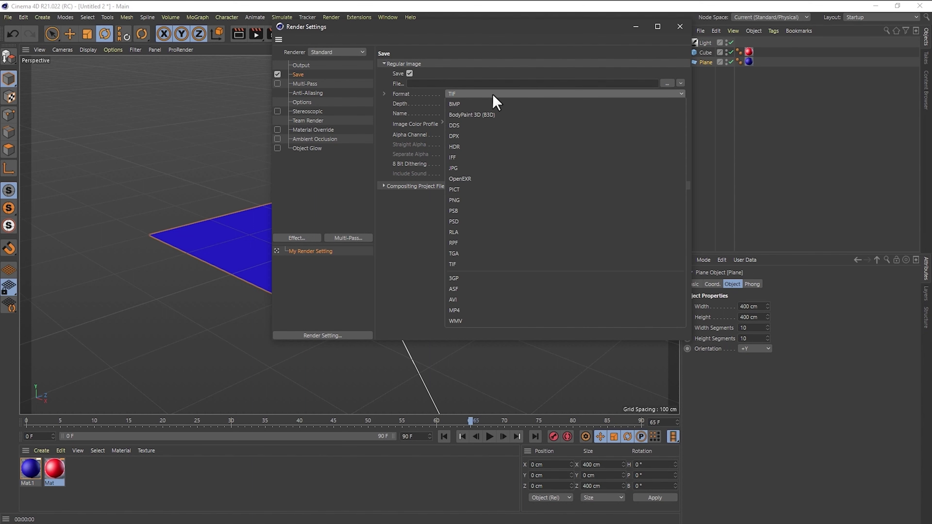
left_click(389, 226)
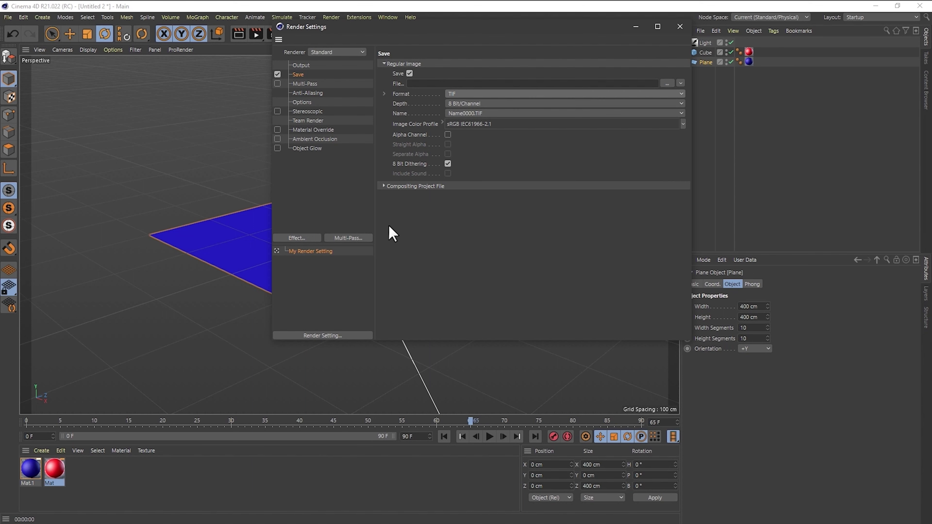
left_click(455, 95)
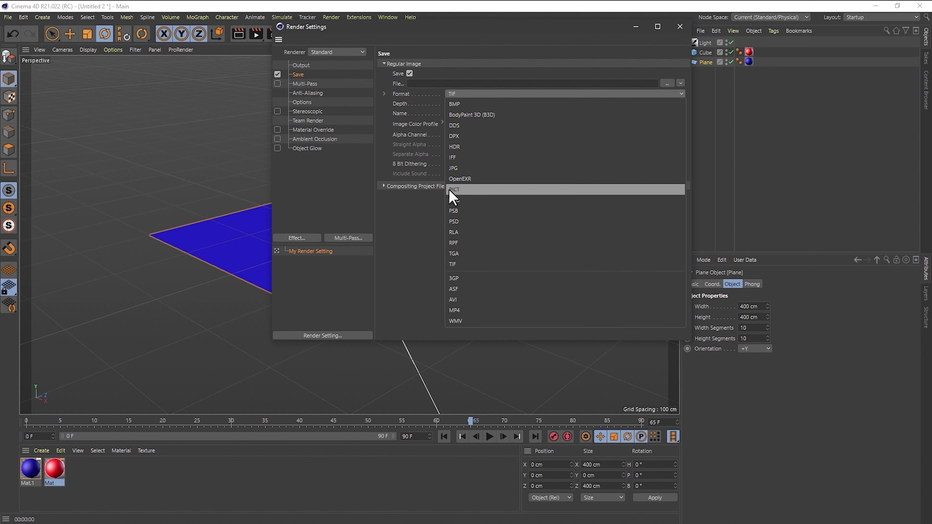
key("Escape")
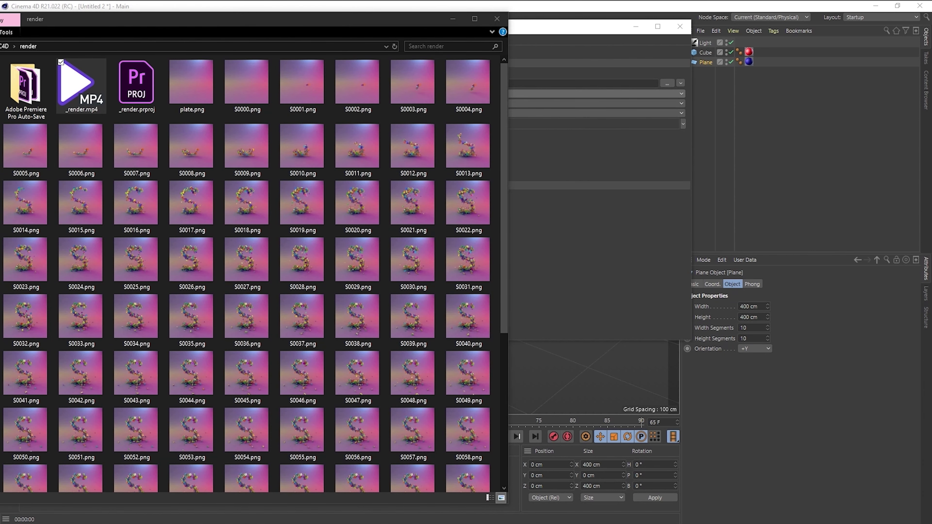
- Preview the rendered _render.mp4 video, then close the player
key("Return")
key("space")
left_click_drag(543, 81, 442, 144)
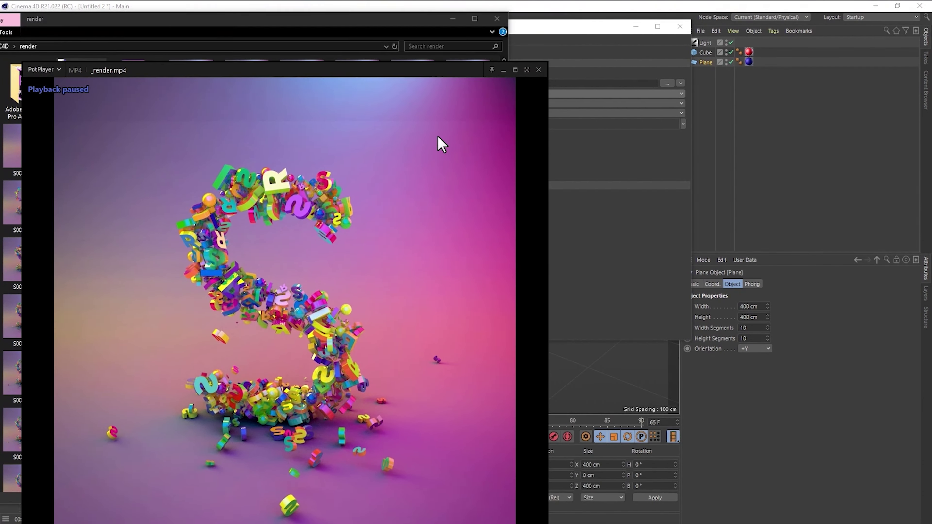
left_click(538, 70)
- Browse the PNG frames from S0000.png to the last, then move Explorer aside to reveal Cinema 4D
left_click(187, 81)
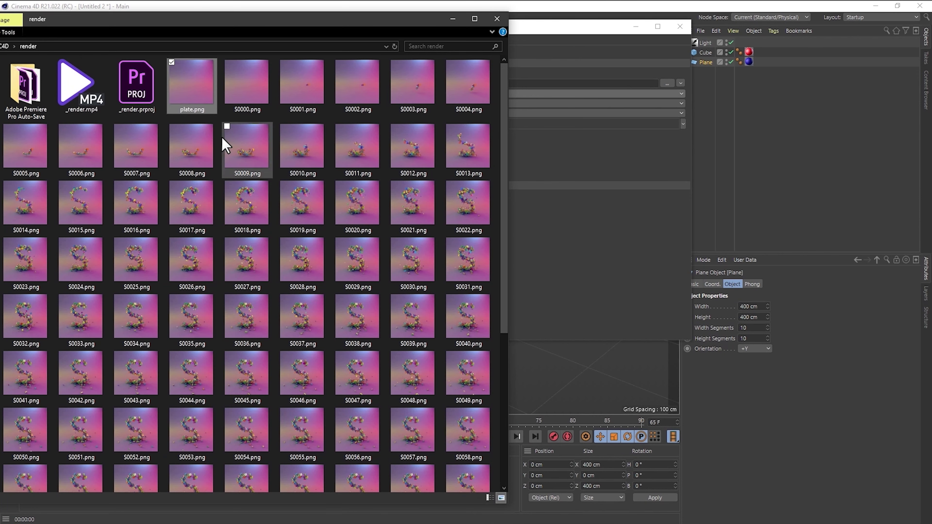
scroll(224, 143, "down", 5)
scroll(235, 294, "up", 5)
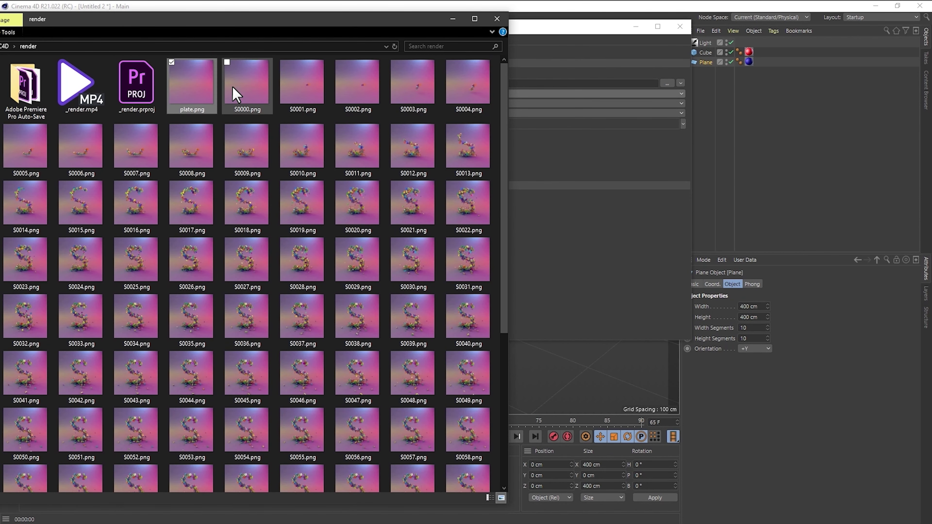
left_click(235, 94)
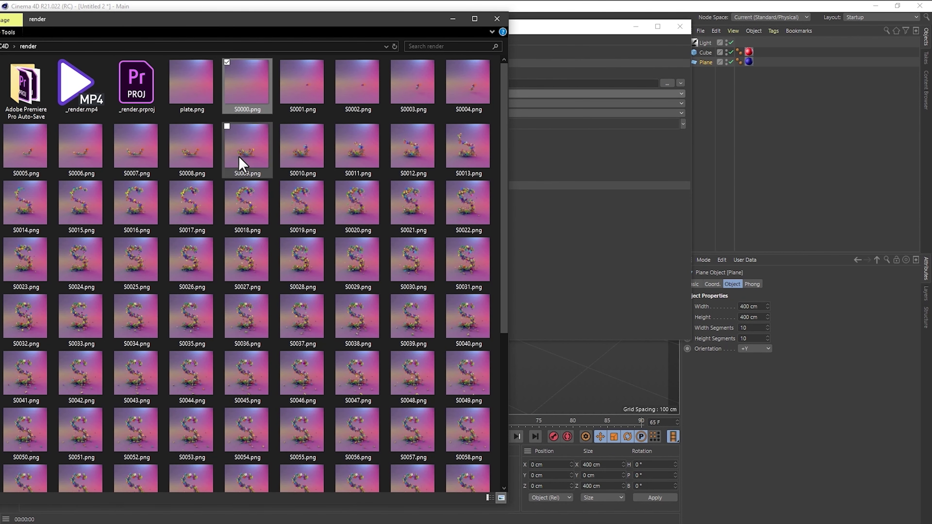
scroll(240, 163, "down", 5)
left_click(86, 471)
scroll(222, 257, "up", 5)
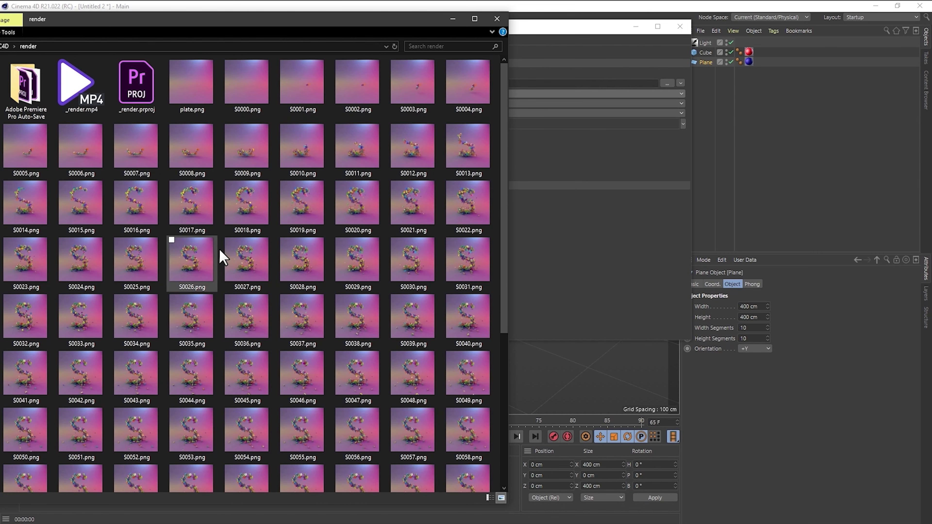
left_click_drag(312, 20, 2, 47)
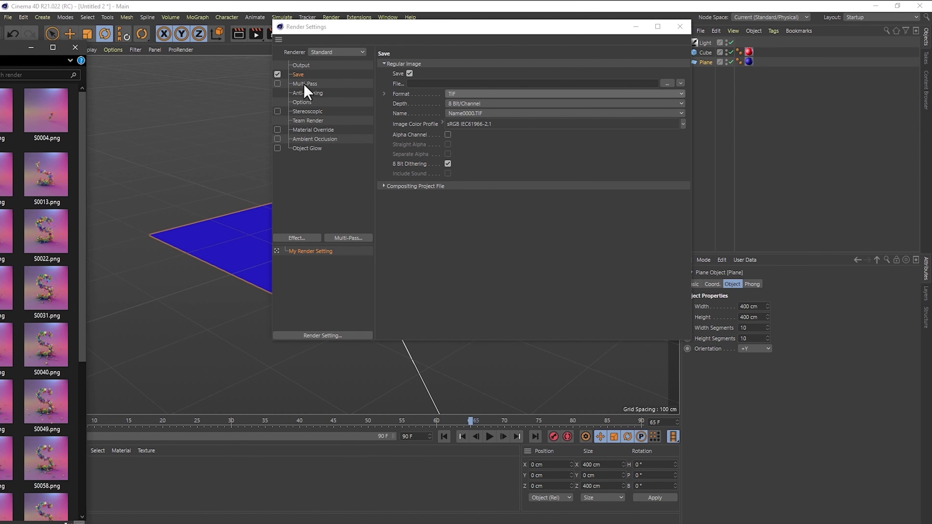
- Confirm the Output frame range end stays at 0 F
left_click(301, 65)
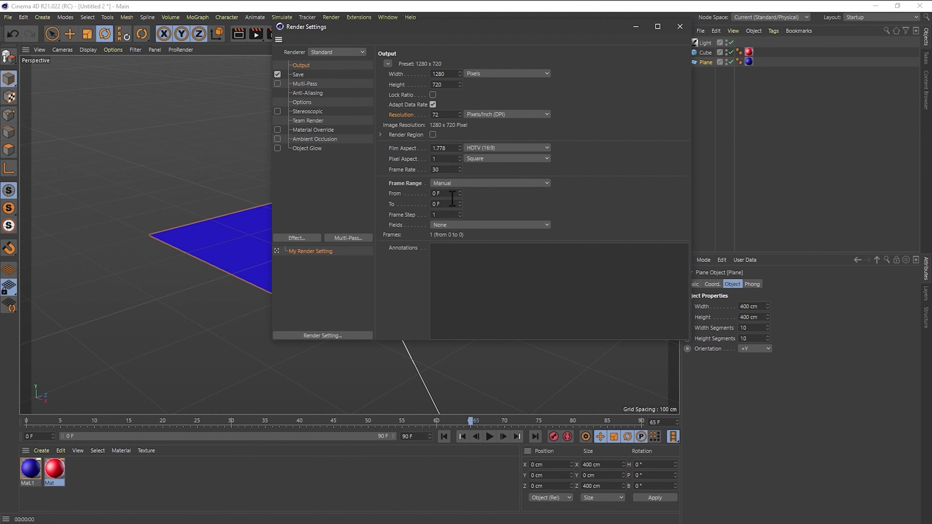
double_click(440, 204)
key("Return")
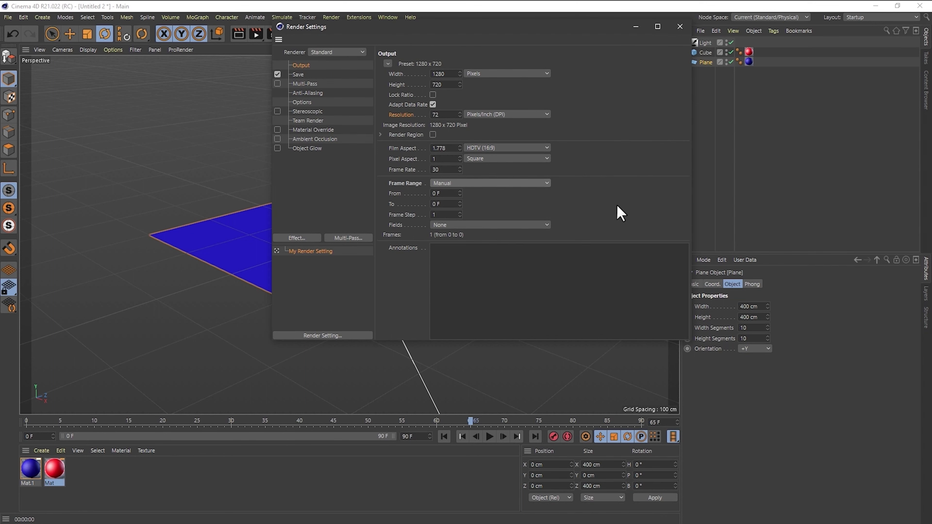
- Change the Save format from TIF to PNG, keeping 8 Bit/Channel and the default naming
left_click(298, 74)
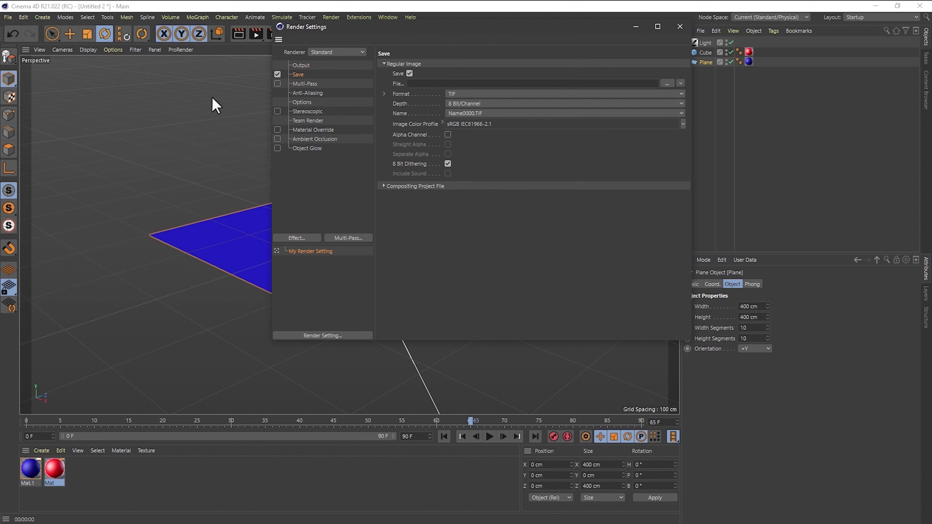
left_click(466, 95)
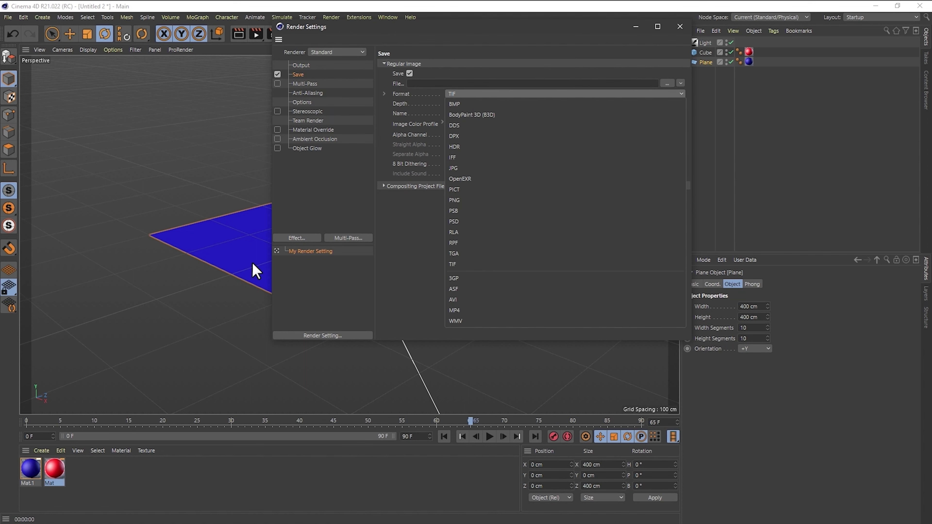
left_click(468, 201)
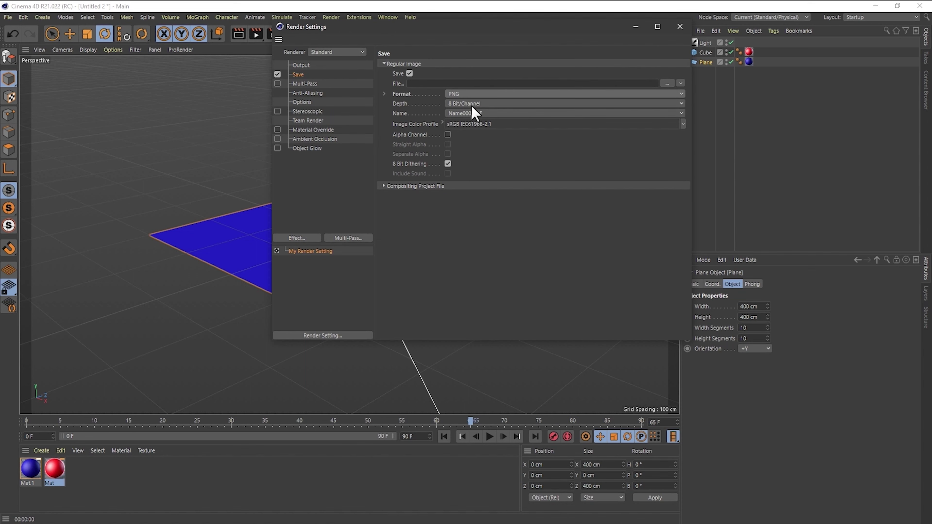
left_click(472, 110)
left_click(475, 125)
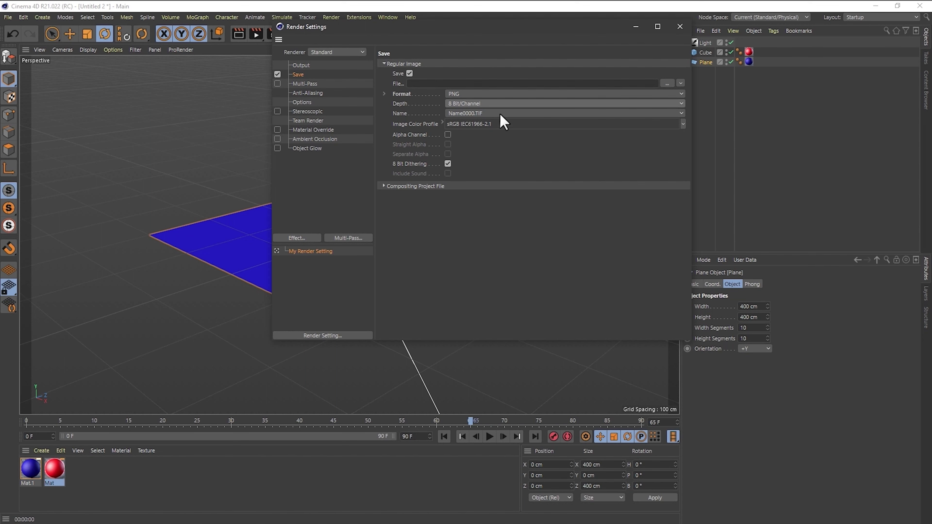
left_click(492, 104)
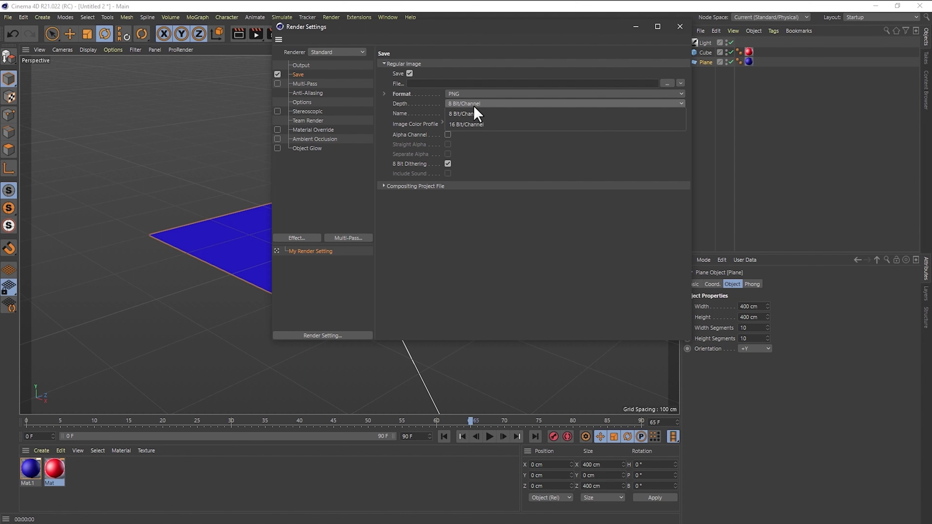
left_click(478, 141)
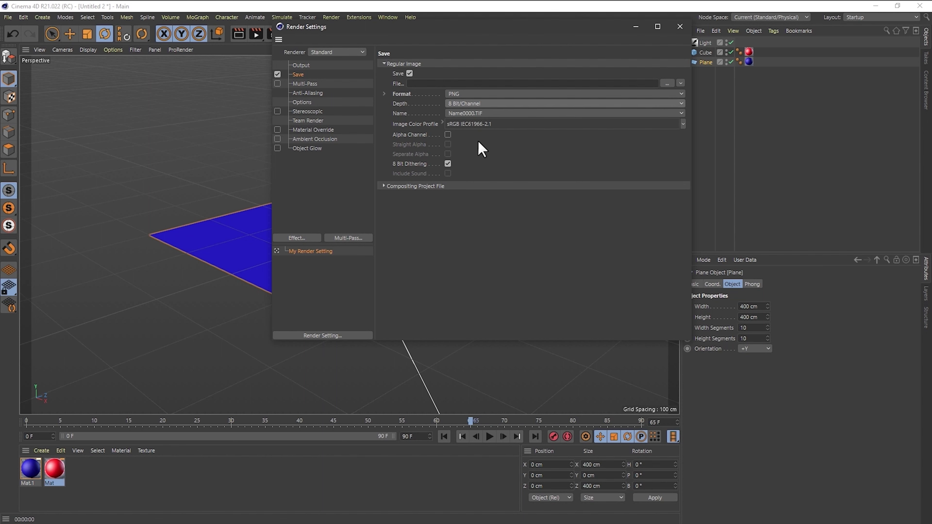
left_click(472, 112)
left_click(472, 128)
left_click(461, 114)
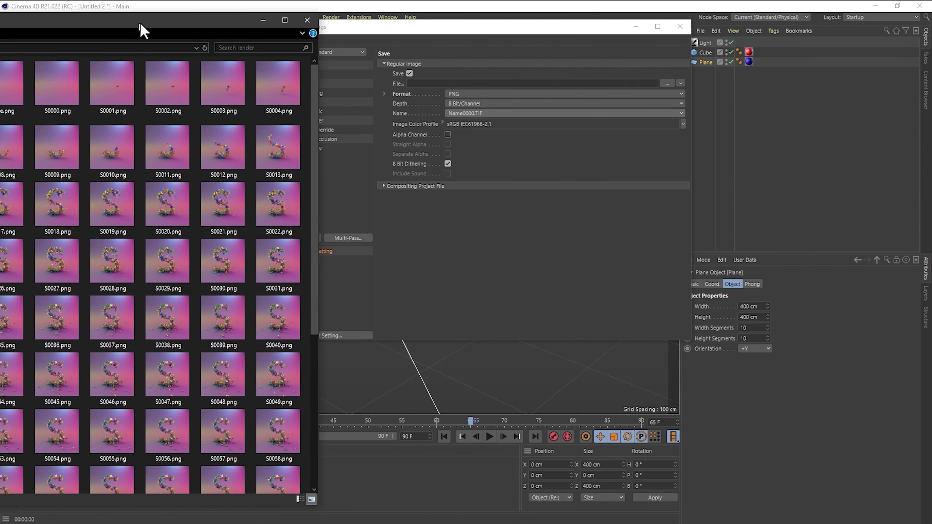
left_click(422, 83)
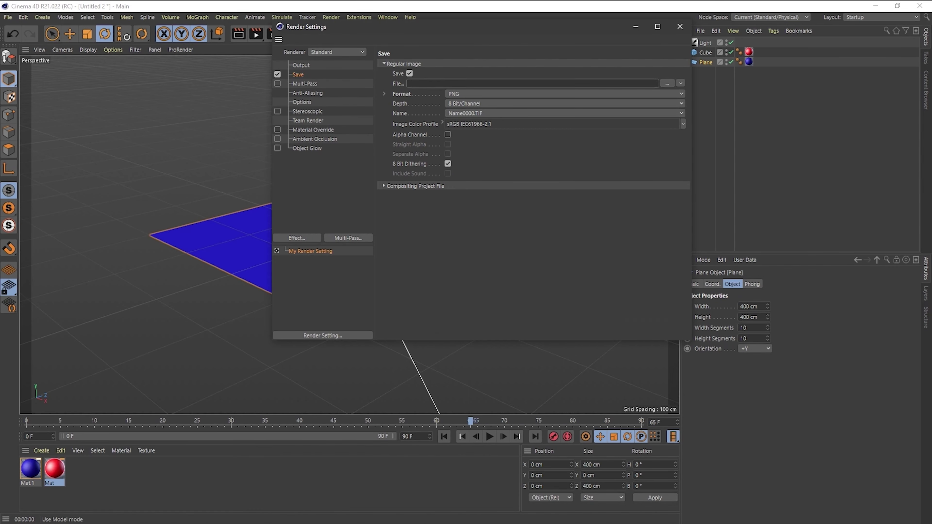
key("alt+Tab")
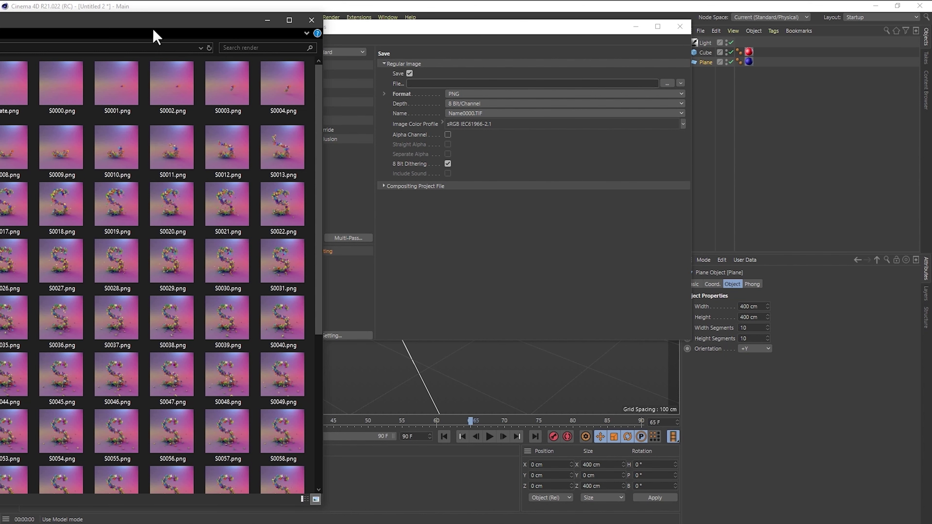
key("alt+Tab")
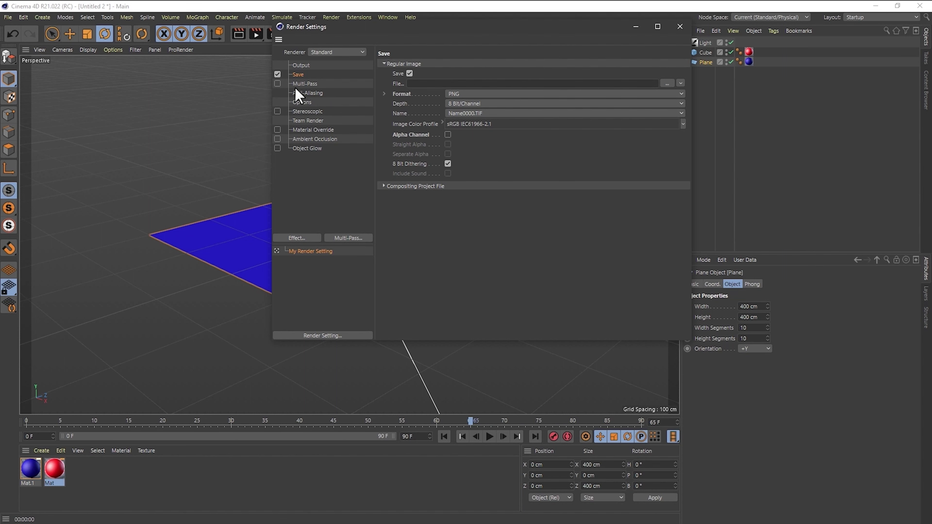
- Switch anti-aliasing to Best, then back to Geometry, and show the Options page
left_click(303, 84)
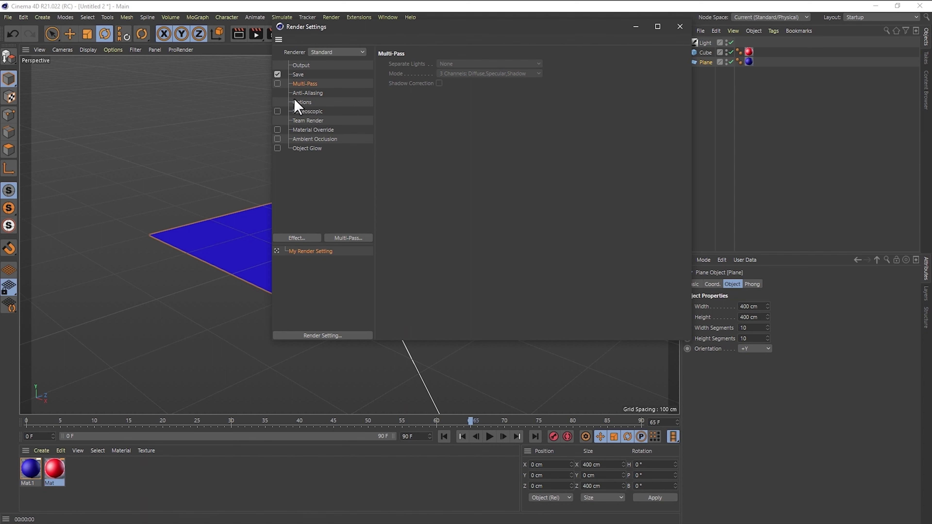
left_click(308, 94)
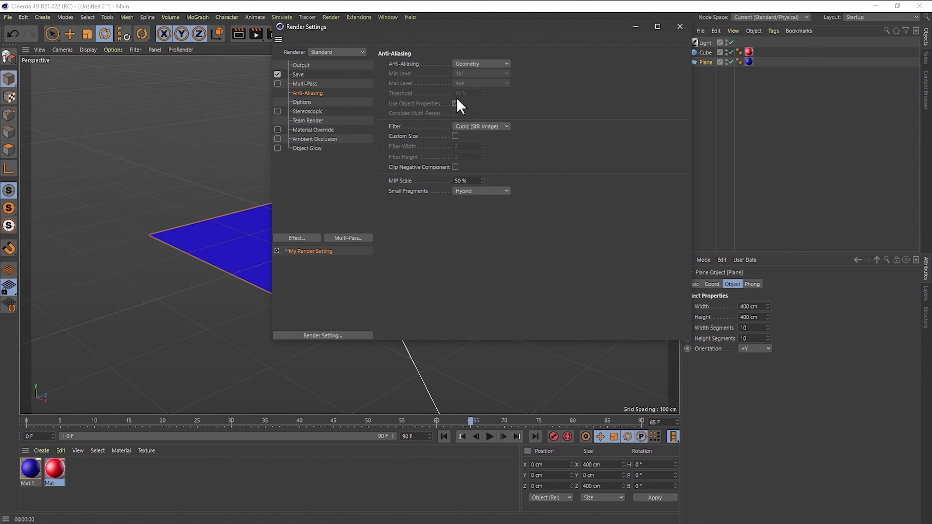
left_click(474, 65)
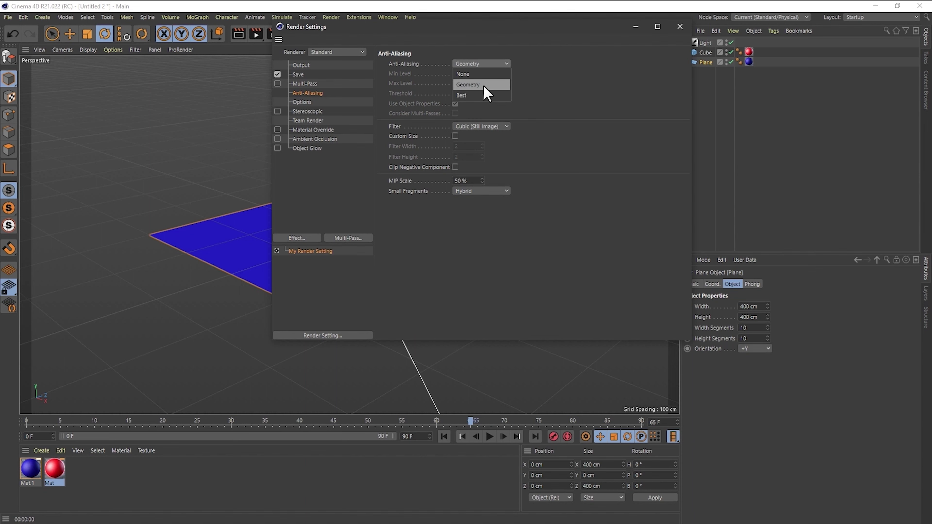
left_click(495, 80)
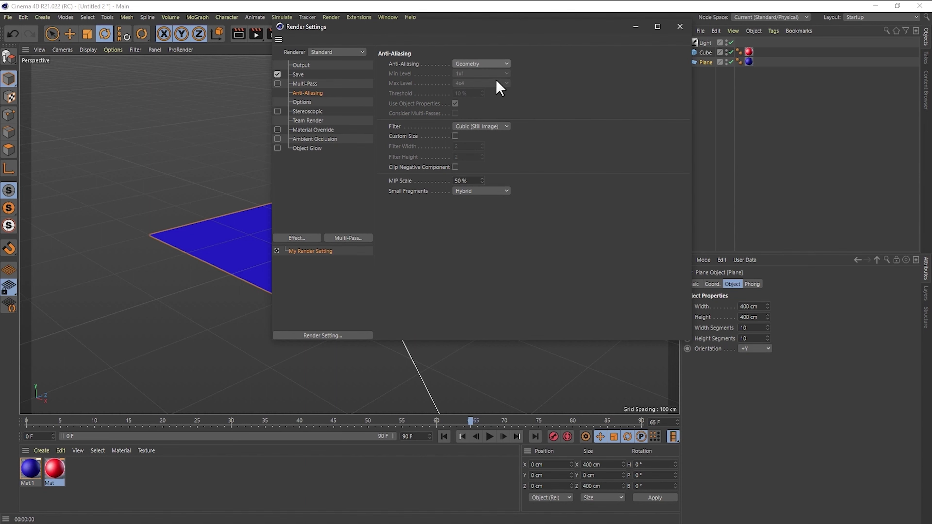
left_click(459, 67)
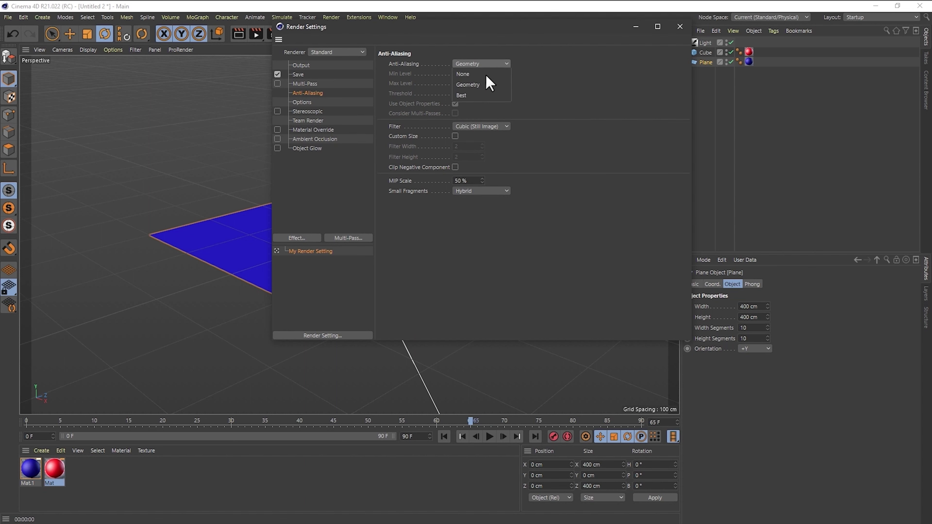
left_click(473, 95)
left_click(468, 65)
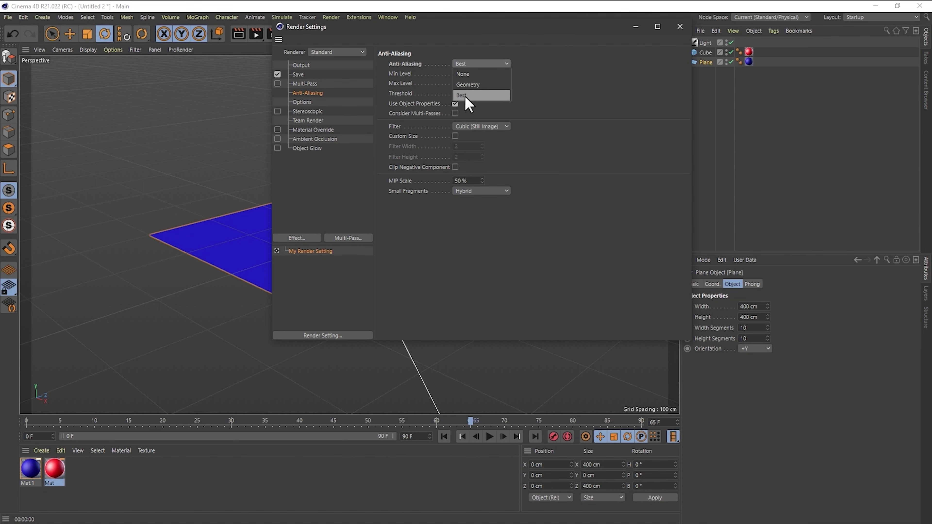
left_click(477, 99)
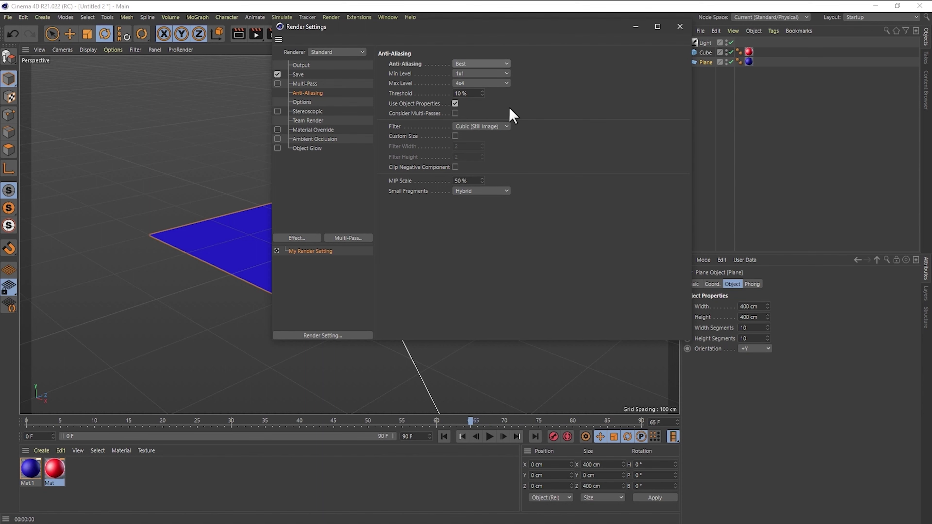
left_click(471, 65)
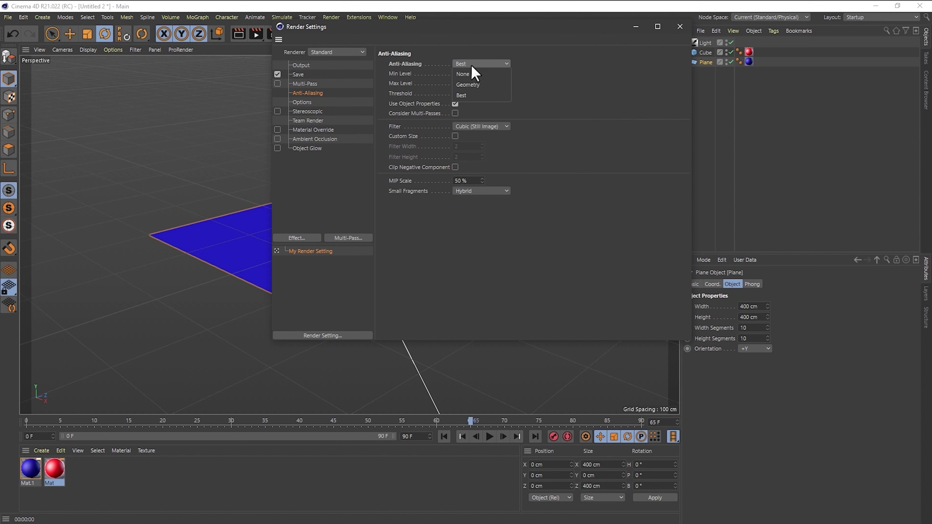
left_click(466, 85)
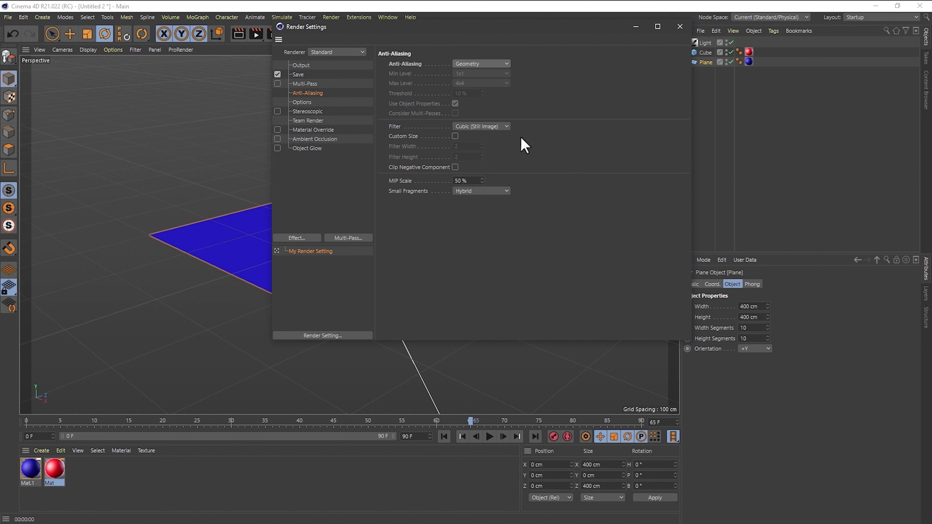
left_click(303, 103)
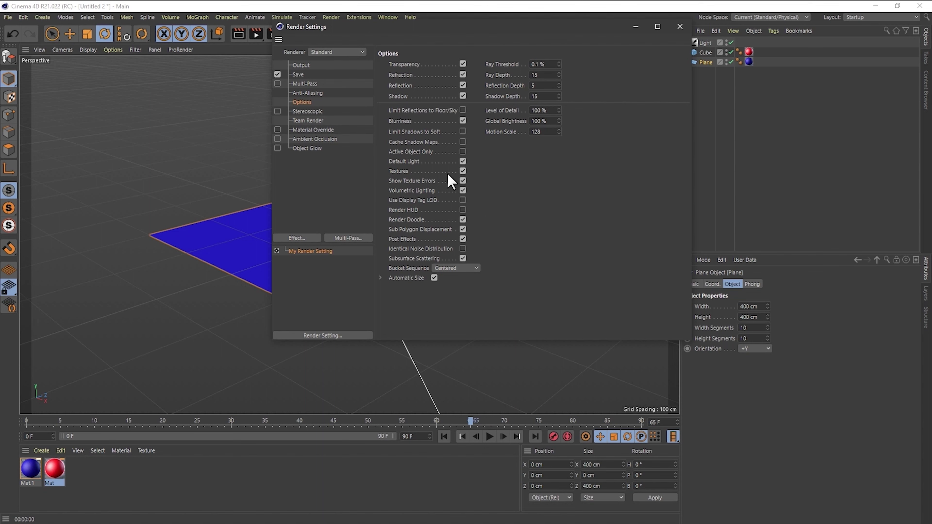
- Show the Stereoscopic render settings page
left_click(308, 111)
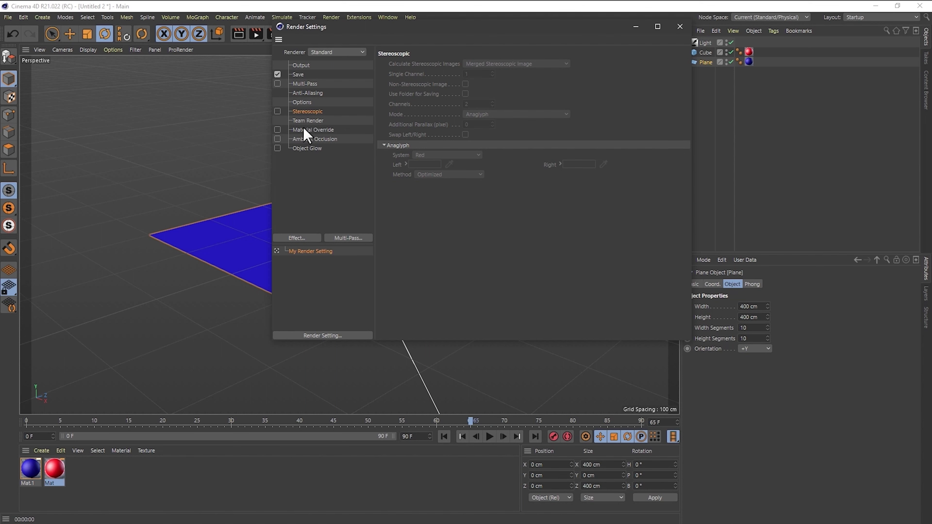
- Look over the Team Render, Material Override and Ambient Occlusion pages, then select Object Glow
left_click(310, 122)
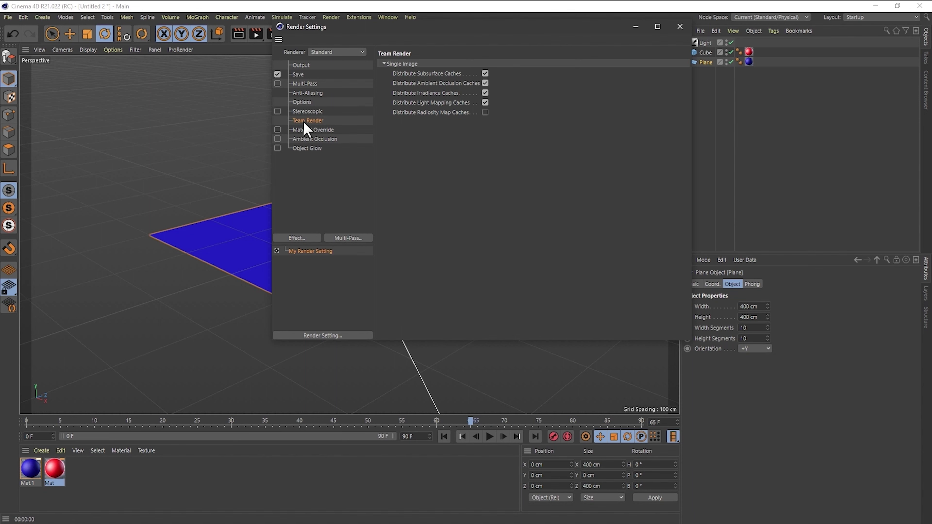
left_click(309, 130)
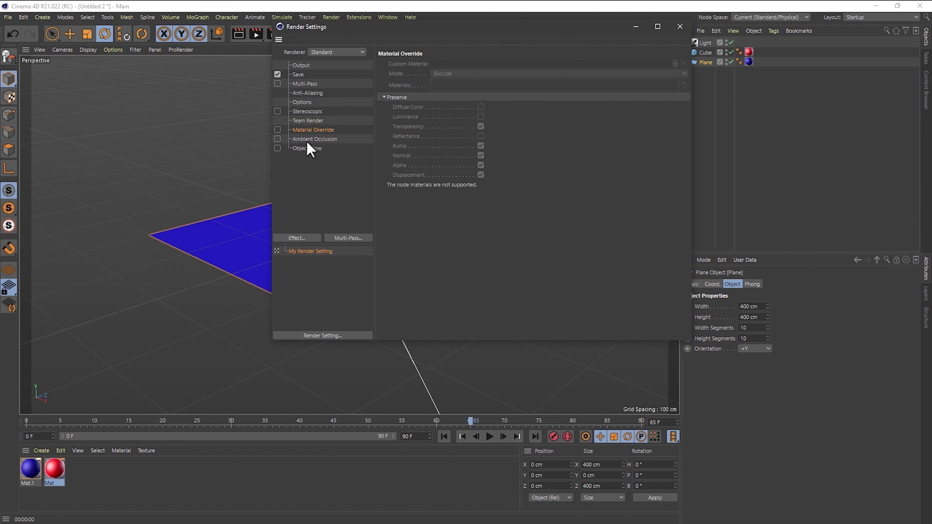
left_click(325, 140)
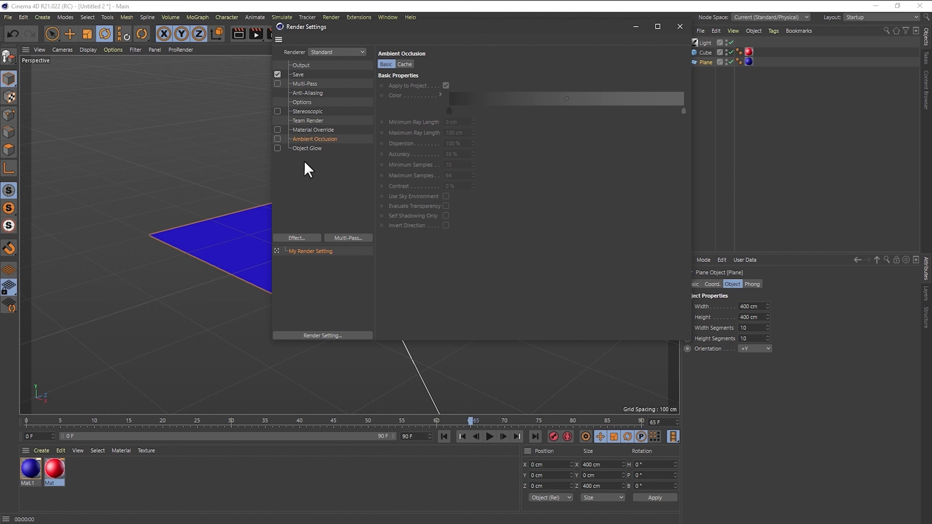
left_click(305, 149)
left_click(285, 149)
- Look through the Material Override settings and render effects list without changing anything
left_click(301, 131)
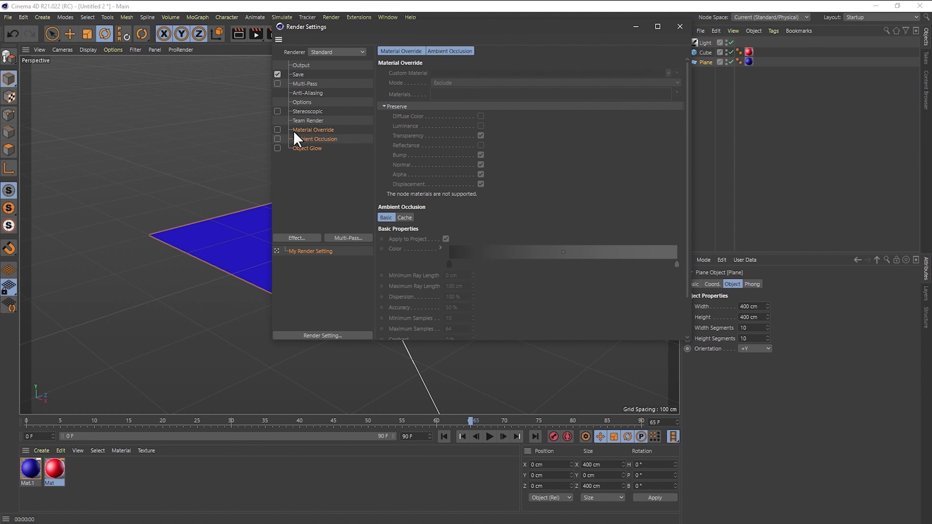
left_click(296, 239)
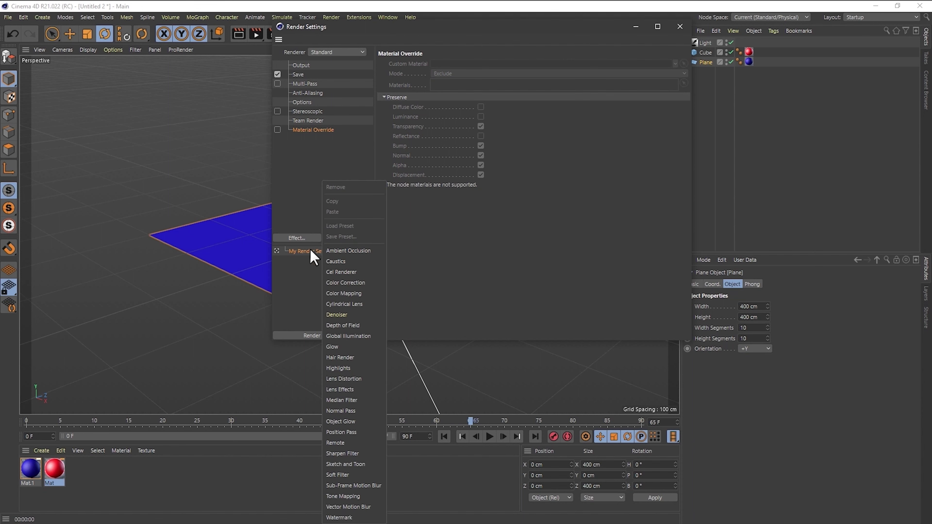
left_click(305, 237)
left_click(312, 176)
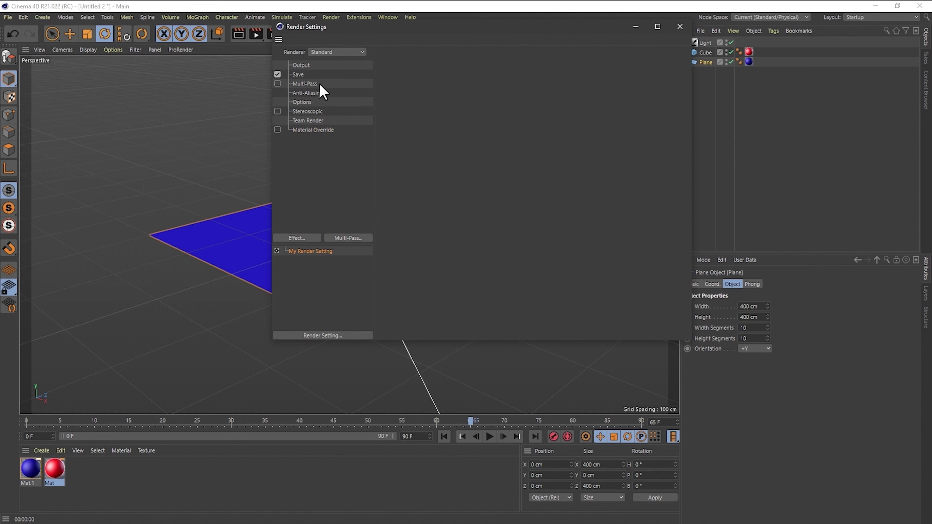
- Set Output Frame Range to Current Frame (65 F) and render it to the Picture Viewer
left_click(298, 65)
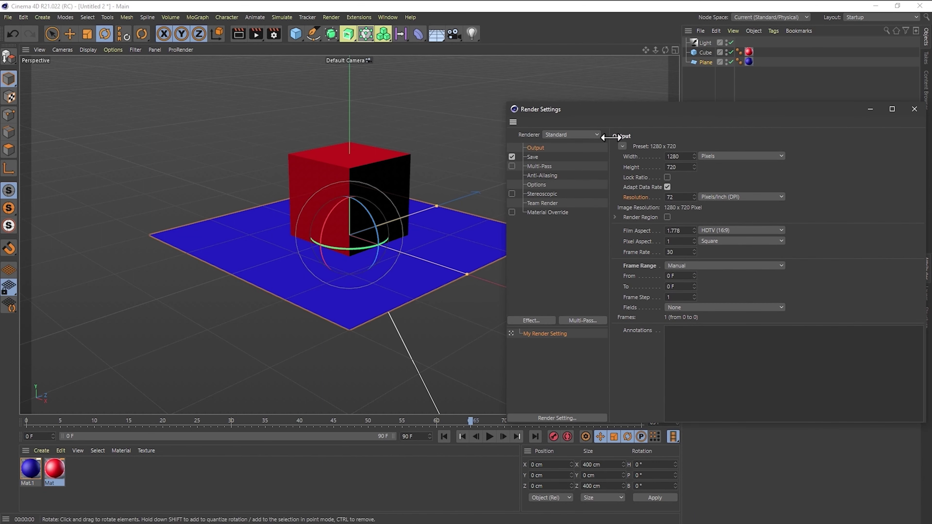
left_click_drag(667, 110, 311, 65)
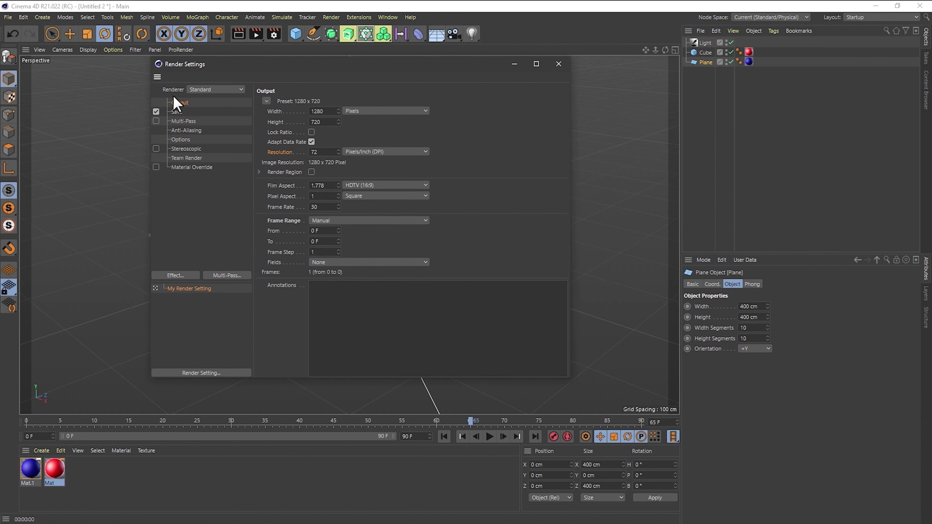
left_click(347, 221)
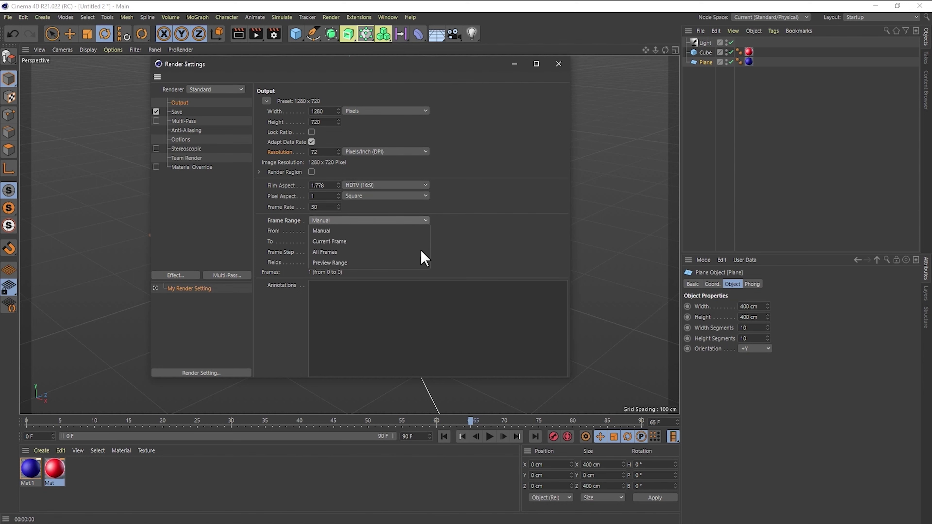
left_click(330, 242)
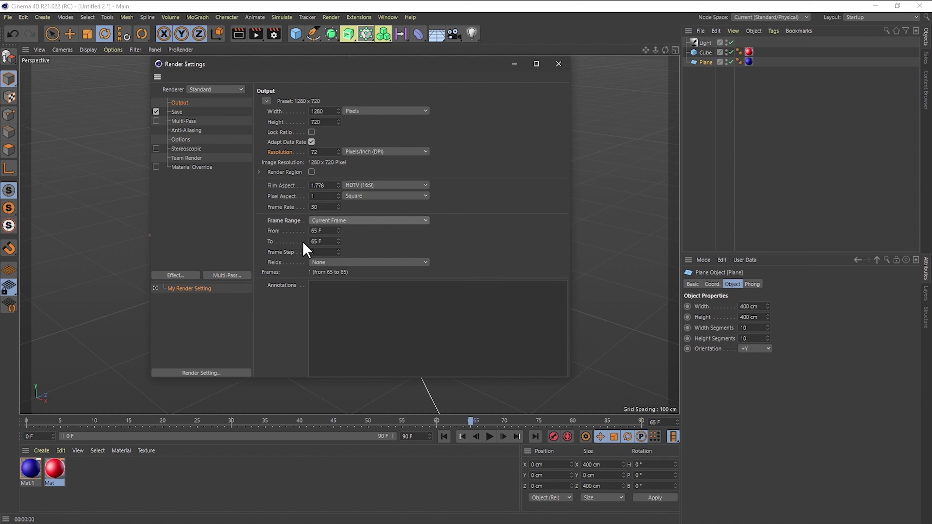
left_click(185, 121)
left_click(191, 148)
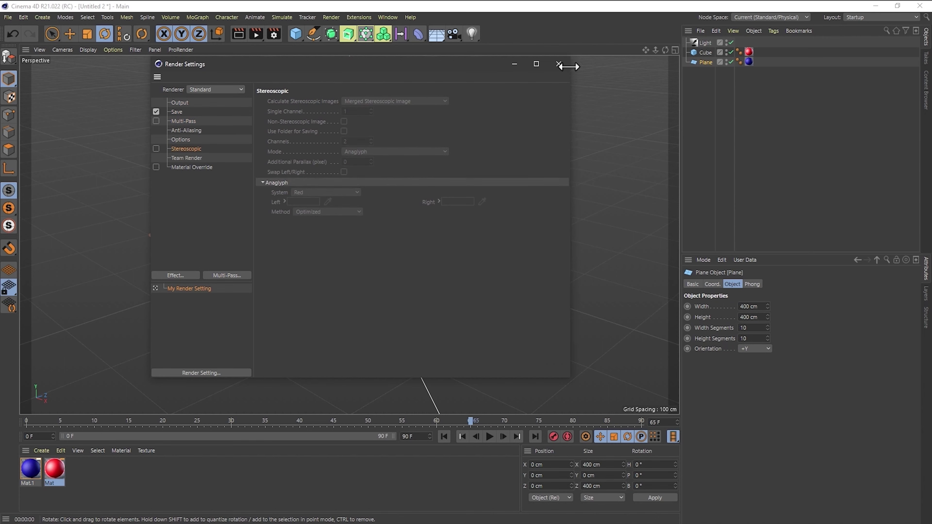
left_click(559, 64)
left_click(256, 34)
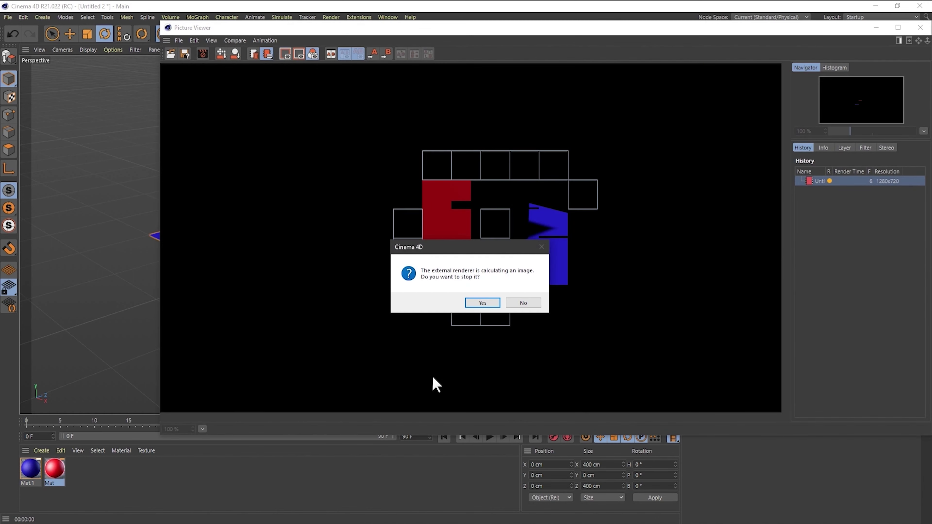
- Let the cube-on-plane render finish, then right-click its History entry for save options
left_click(483, 308)
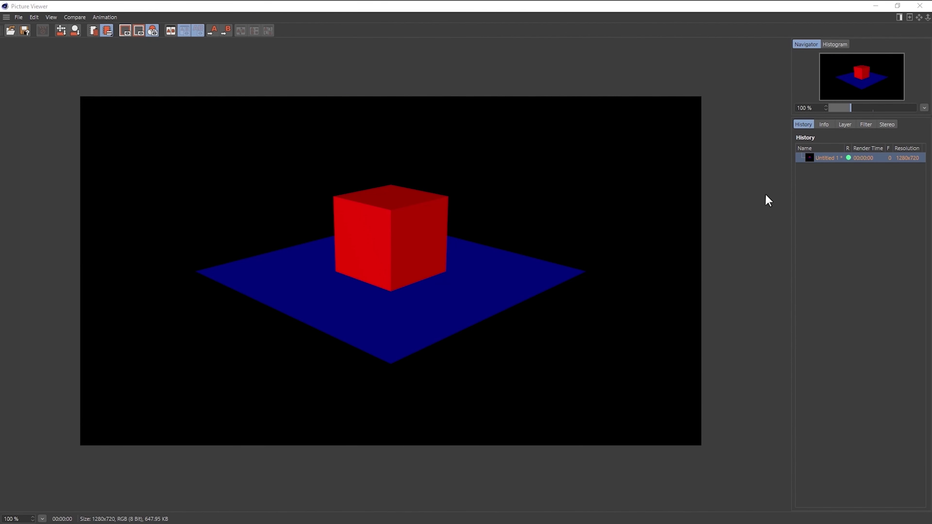
right_click(832, 157)
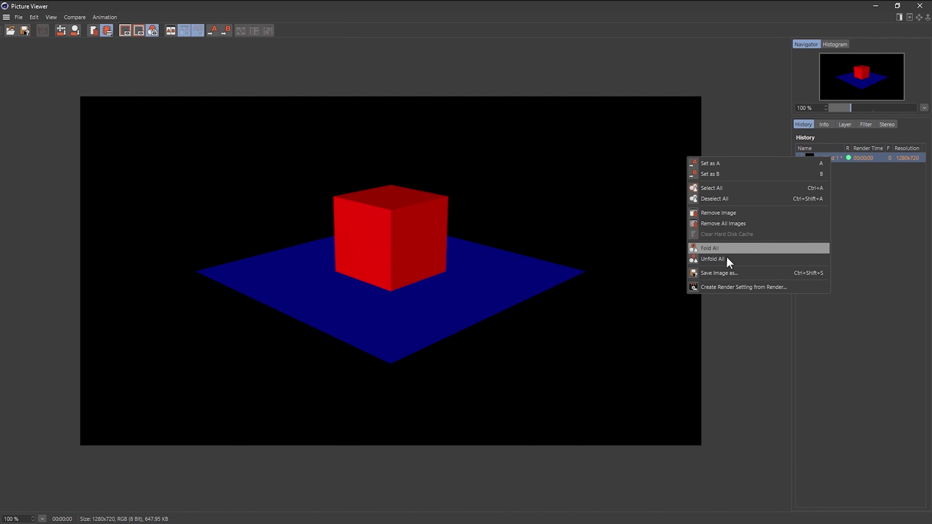
- Save the render as a still TIF image, Untitled 1.tif, in Documents
left_click(717, 274)
left_click_drag(673, 133, 273, 105)
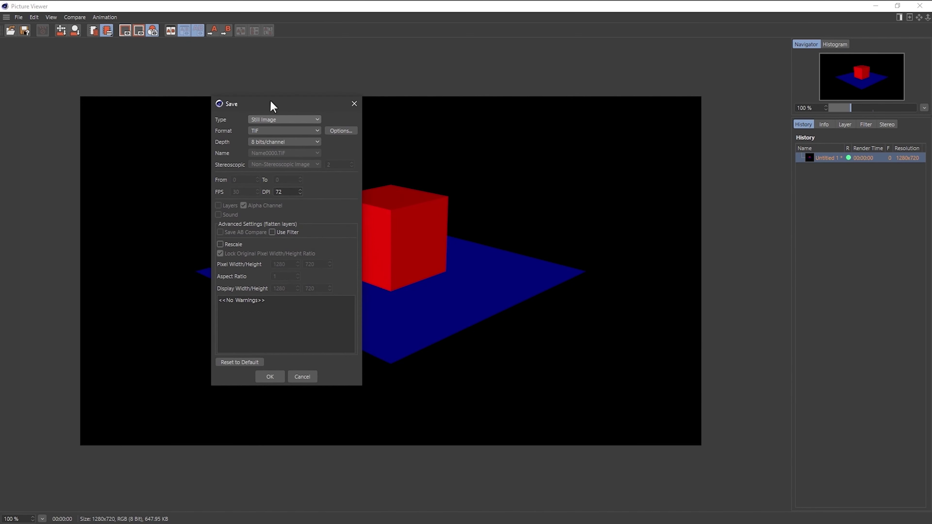
left_click(271, 119)
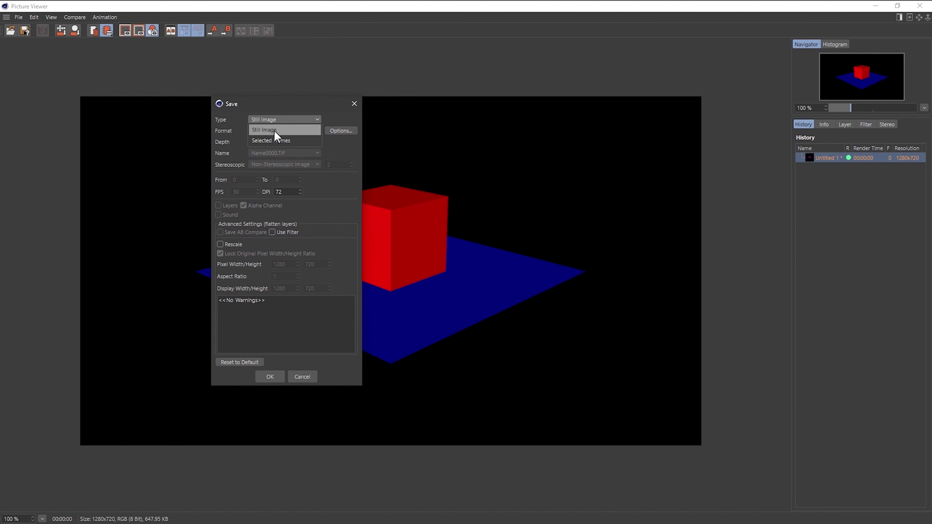
left_click(266, 129)
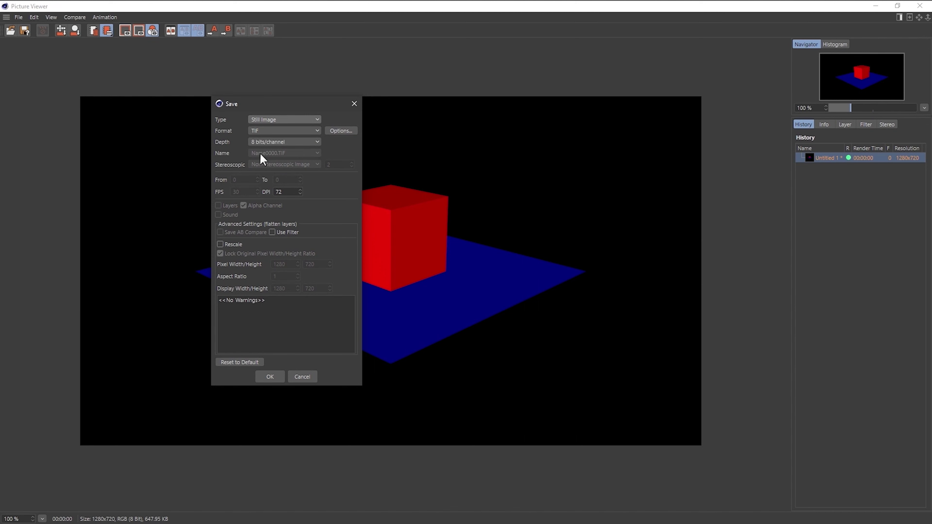
left_click(271, 132)
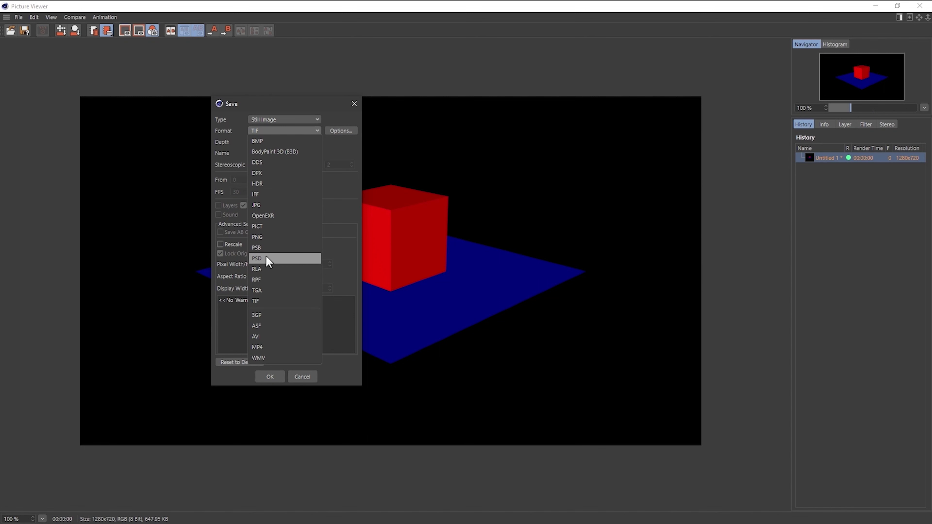
left_click(239, 182)
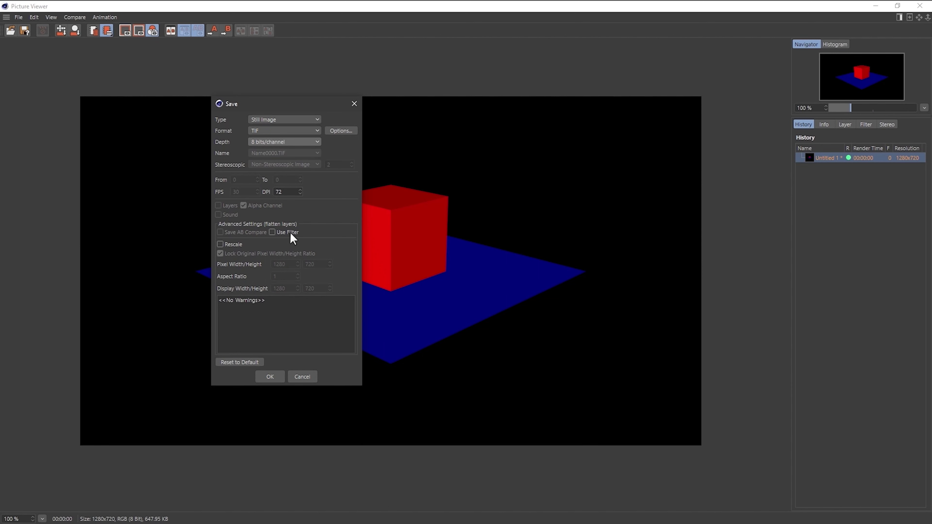
left_click(281, 376)
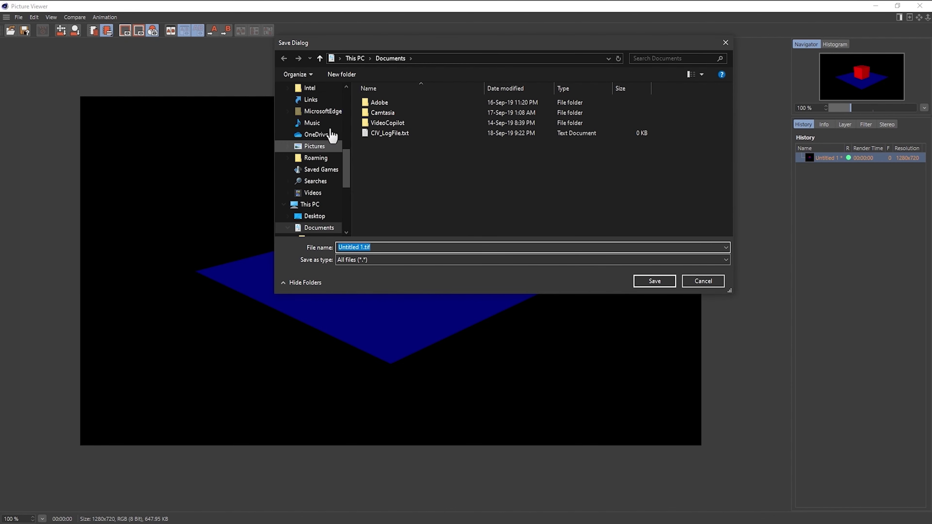
mouse_move(313, 160)
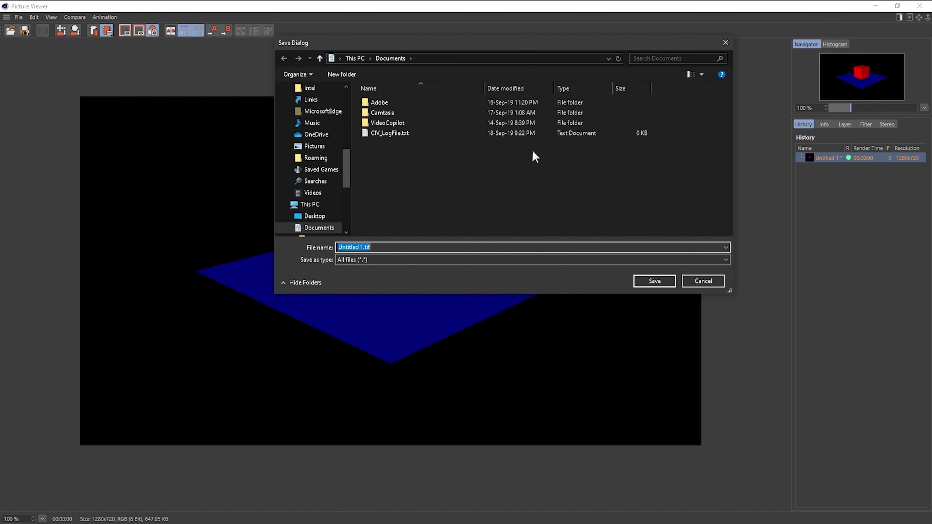
left_click(660, 282)
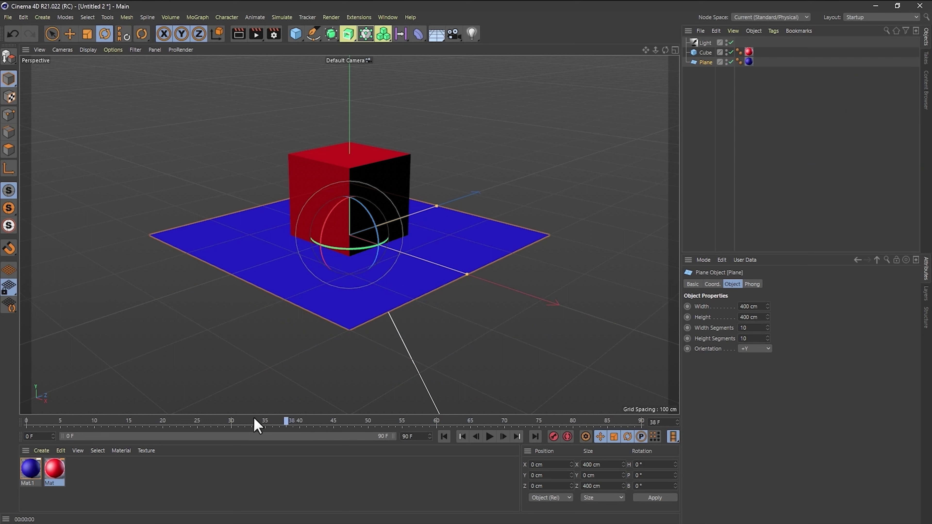
- Move to frame 39, set Output Frame Range to All Frames (0–90 F), and show the Save page
left_click(293, 422)
left_click(273, 34)
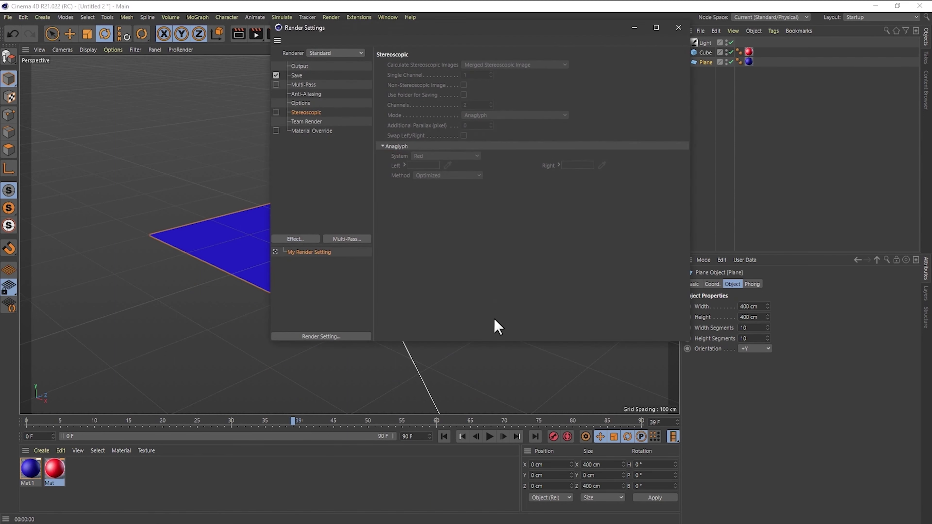
left_click(299, 66)
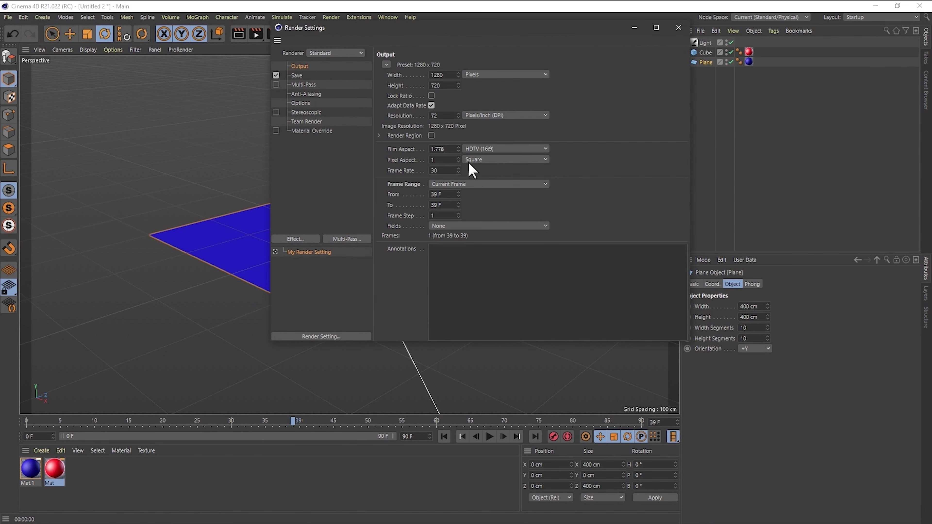
left_click(472, 184)
left_click(455, 216)
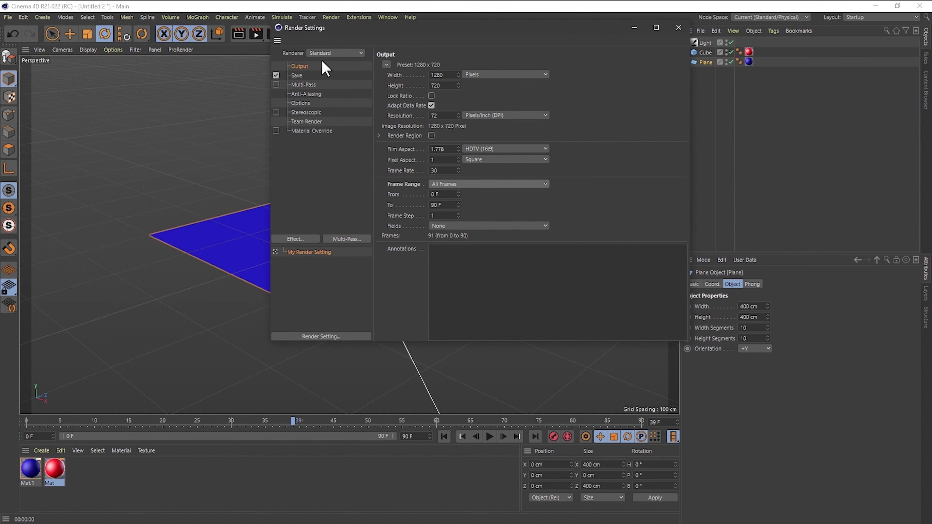
left_click(316, 75)
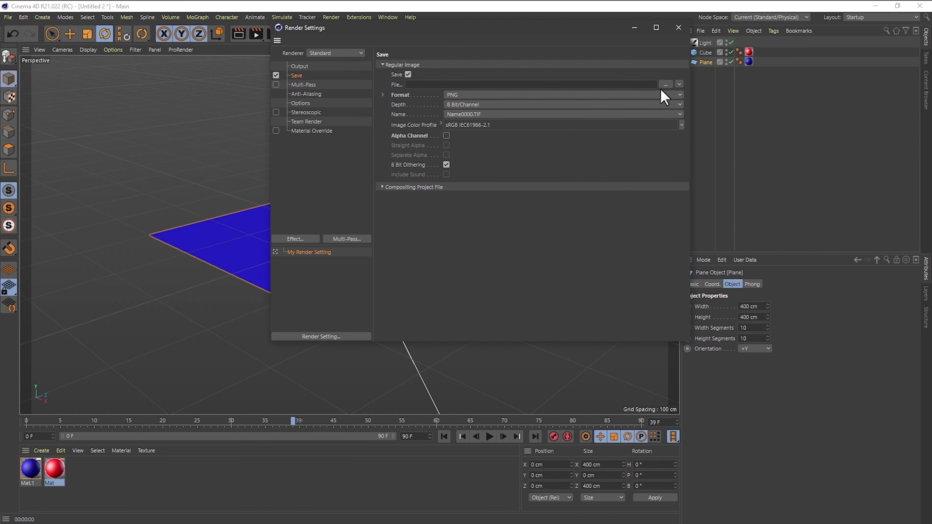
left_click(665, 84)
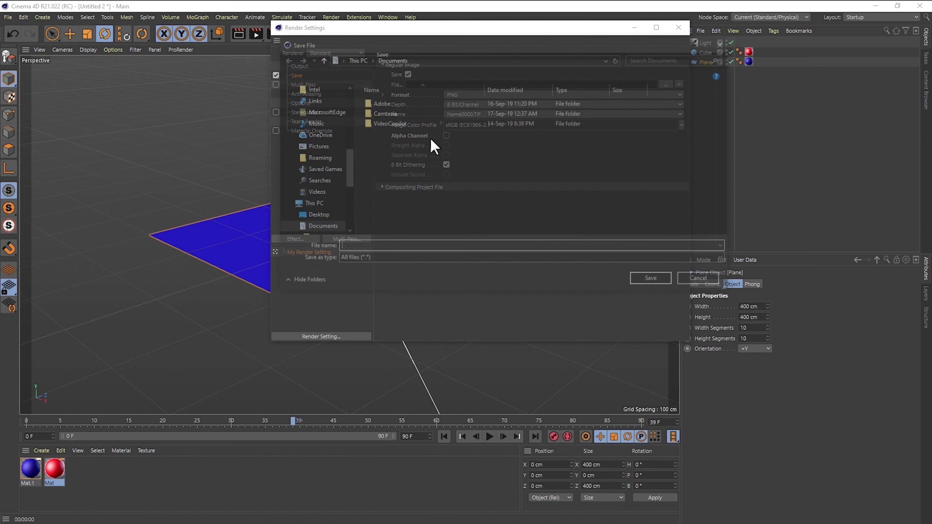
key("Escape")
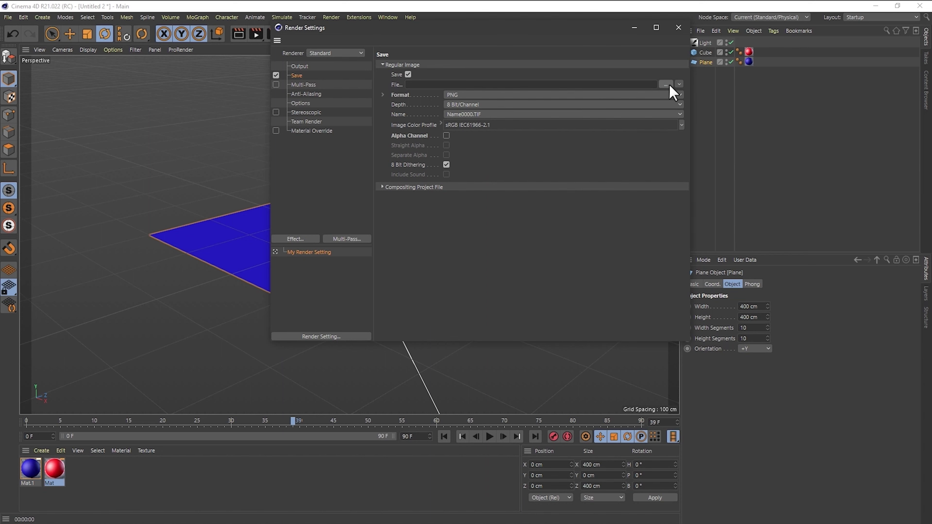
left_click(666, 86)
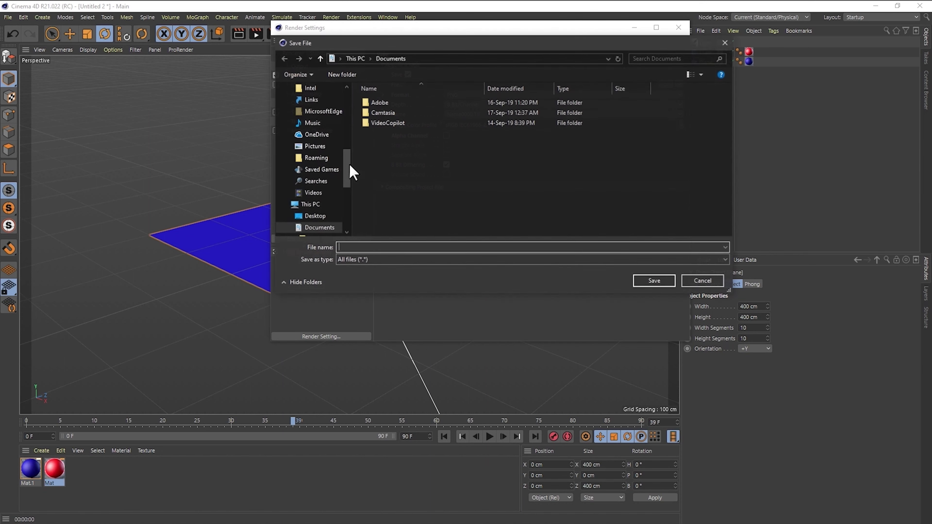
left_click(701, 282)
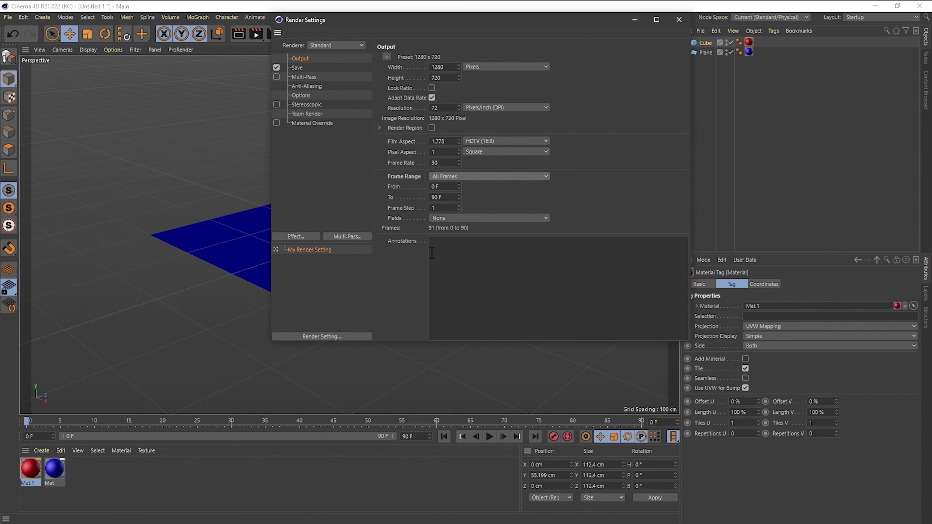
- Close Render Settings and start rendering all frames to the Picture Viewer, confirming the prompt
left_click(679, 20)
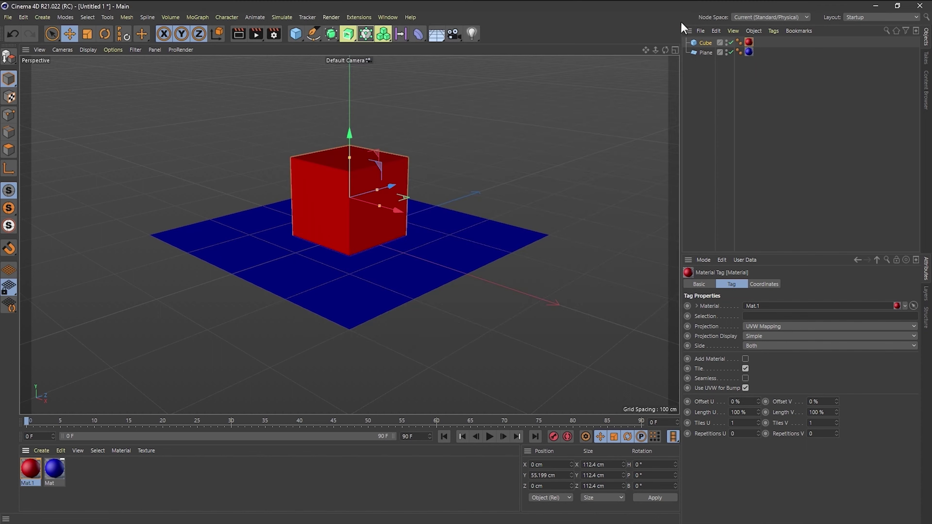
left_click(257, 36)
left_click(496, 304)
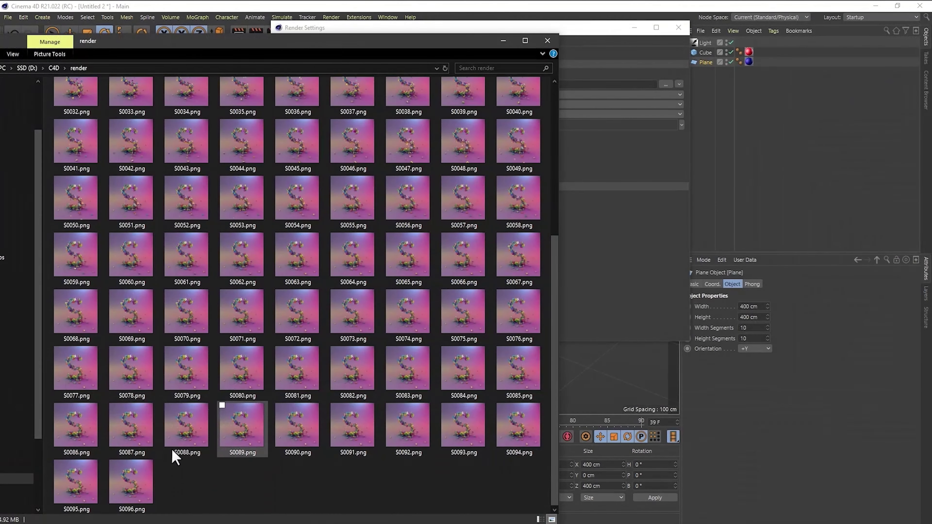
left_click_drag(462, 468, 118, 154)
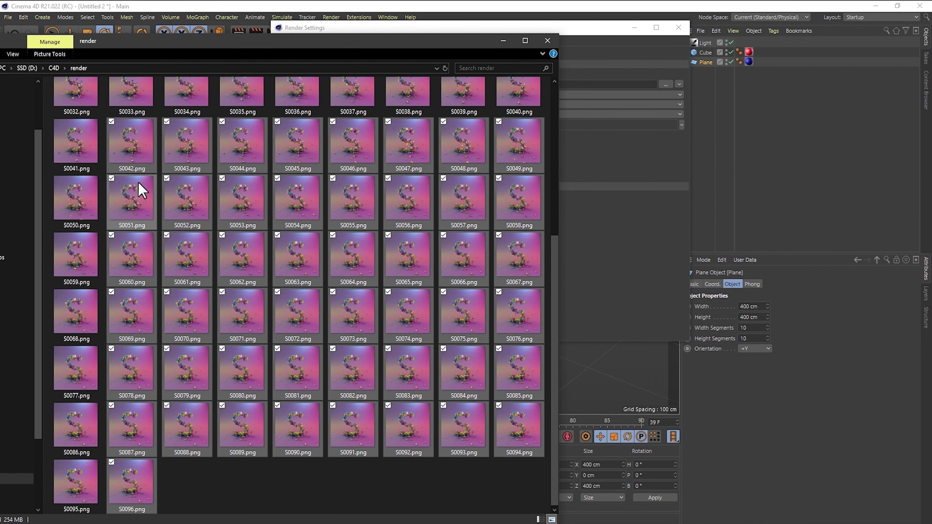
scroll(139, 182, "up", 5)
left_click(249, 110)
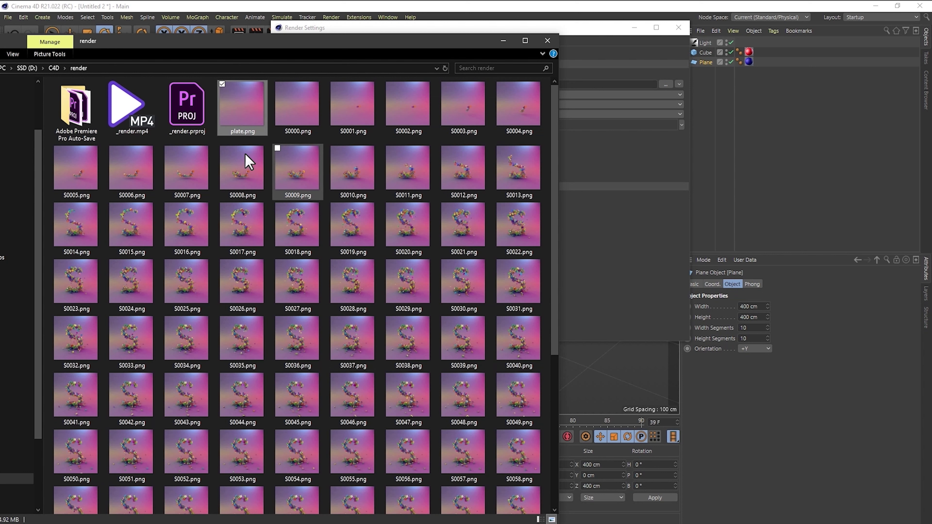